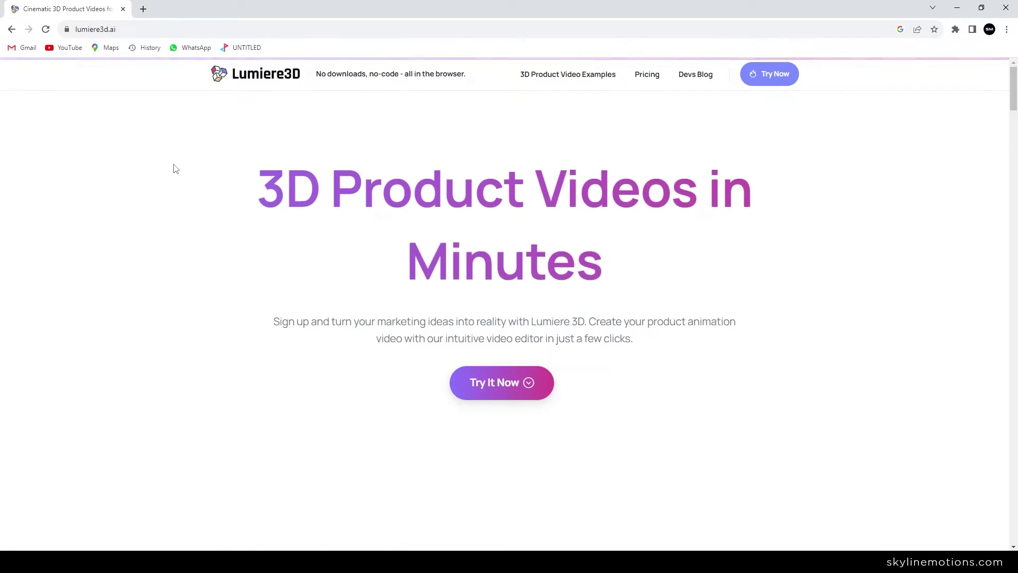
pyautogui.scroll(-4, 509, 318)
pyautogui.scroll(-3, 509, 318)
pyautogui.scroll(-3, 510, 319)
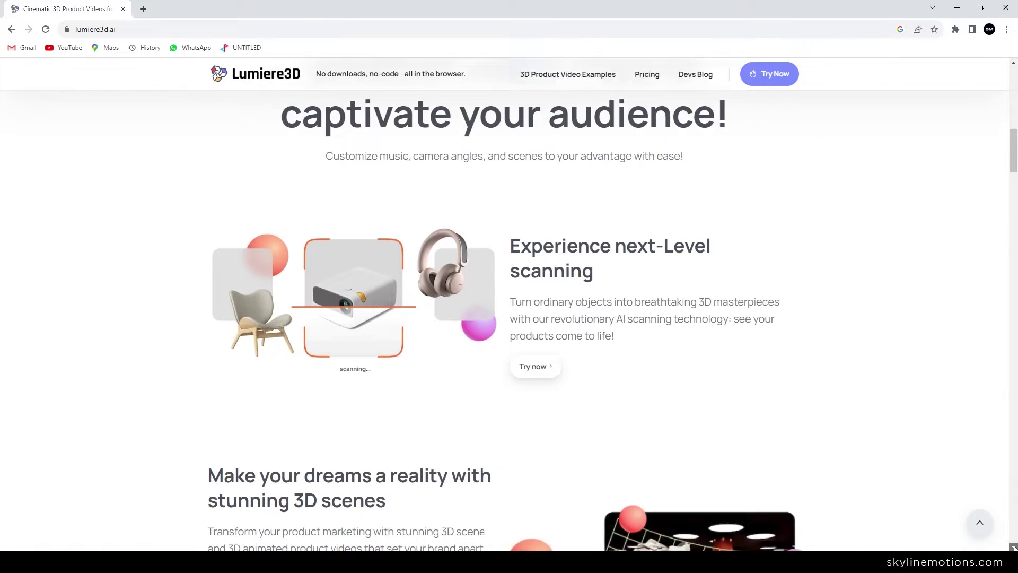
pyautogui.scroll(-3, 509, 319)
pyautogui.scroll(-3, 509, 319)
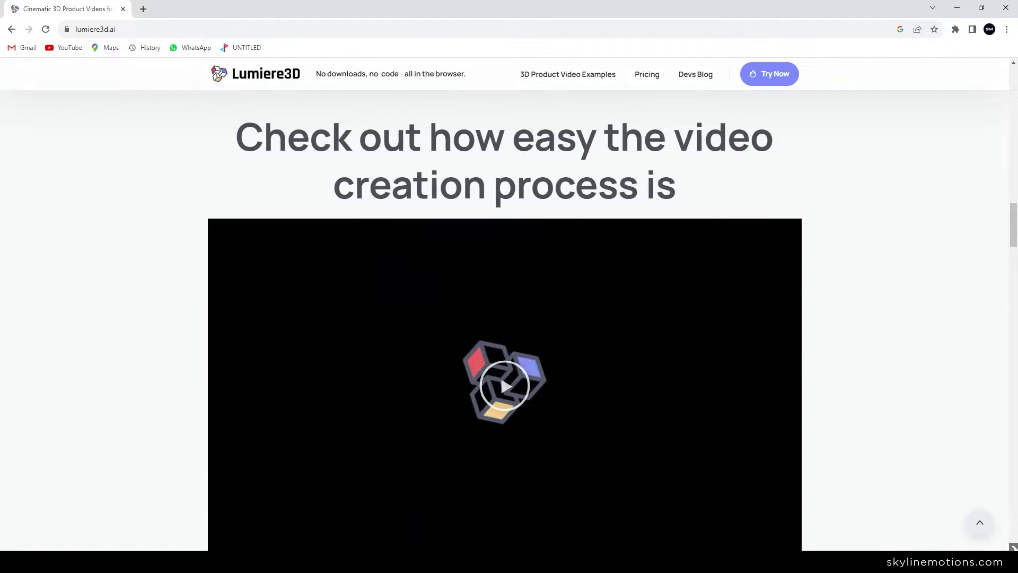
pyautogui.scroll(-3, 509, 318)
pyautogui.scroll(-3, 509, 318)
pyautogui.scroll(-3, 509, 318)
pyautogui.scroll(-3, 510, 318)
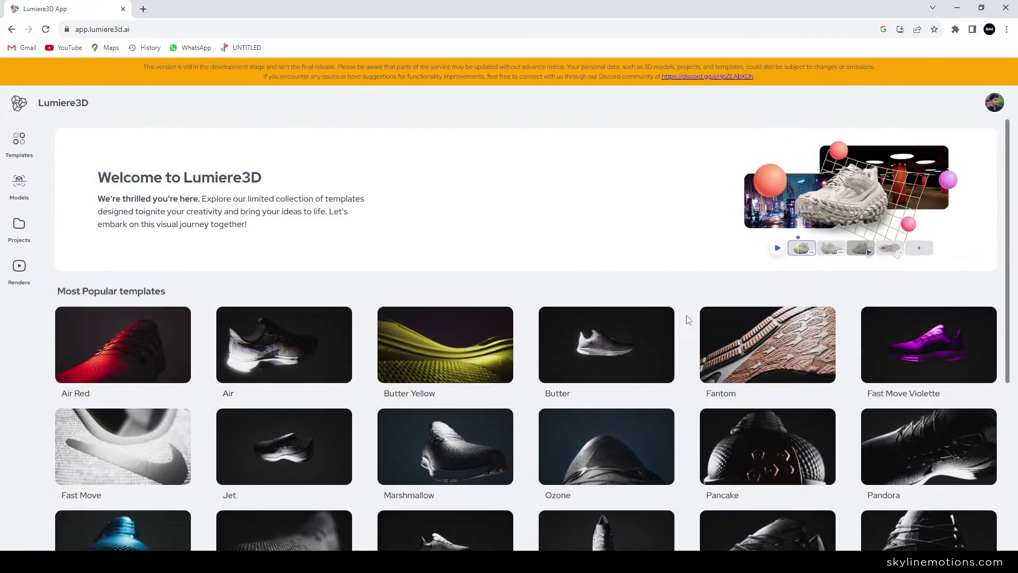
pyautogui.scroll(-8, 509, 318)
pyautogui.scroll(-4, 509, 319)
pyautogui.scroll(8, 509, 319)
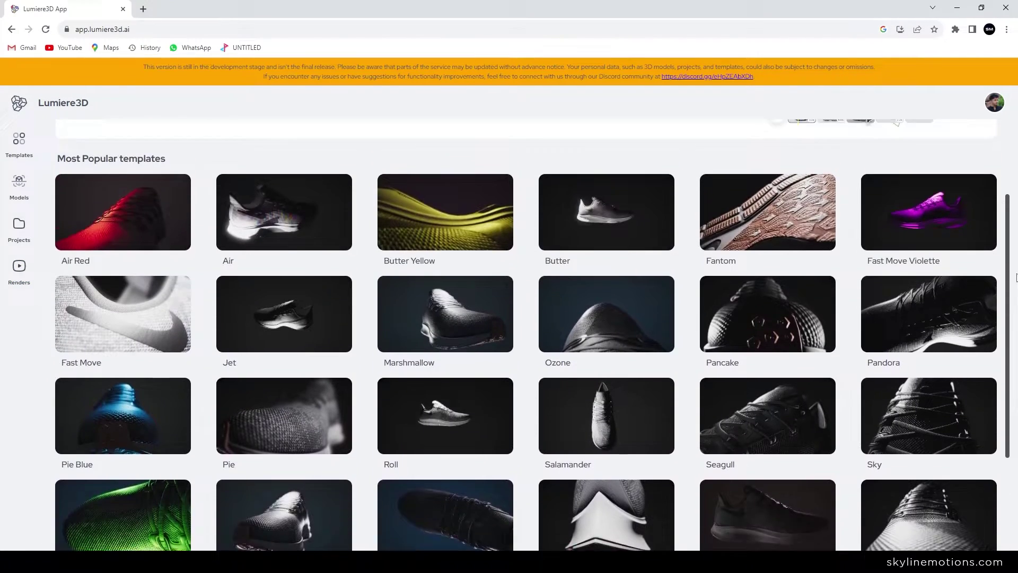
pyautogui.scroll(2, 619, 289)
# Step: Open the Butter template in Lumiere3D and start a project from it
pyautogui.click(617, 288)
pyautogui.click(509, 466)
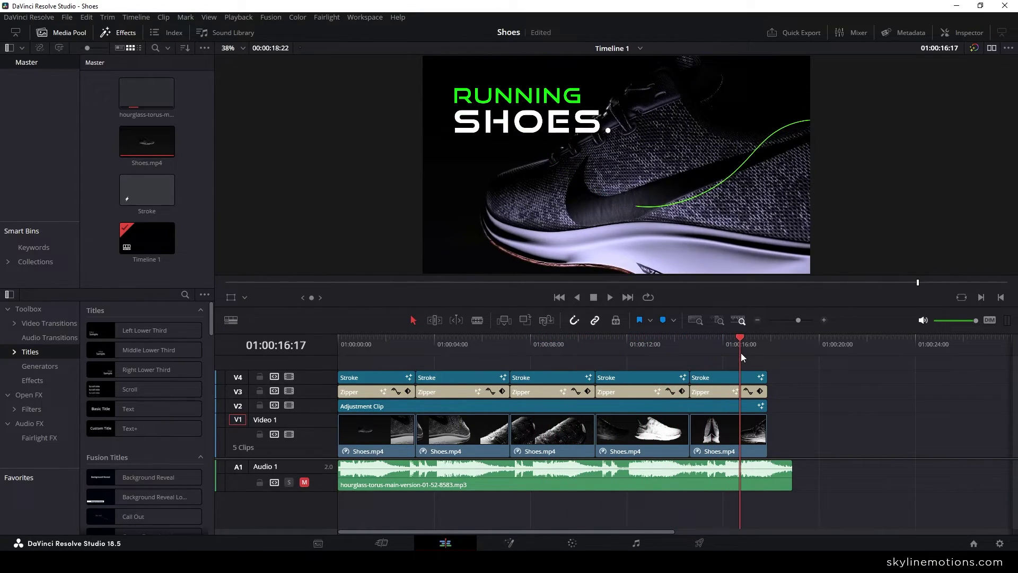
# Step: Scrub the Timeline 1 playhead back to preview the promo's earlier titles
pyautogui.moveTo(556, 349); pyautogui.dragTo(568, 350)
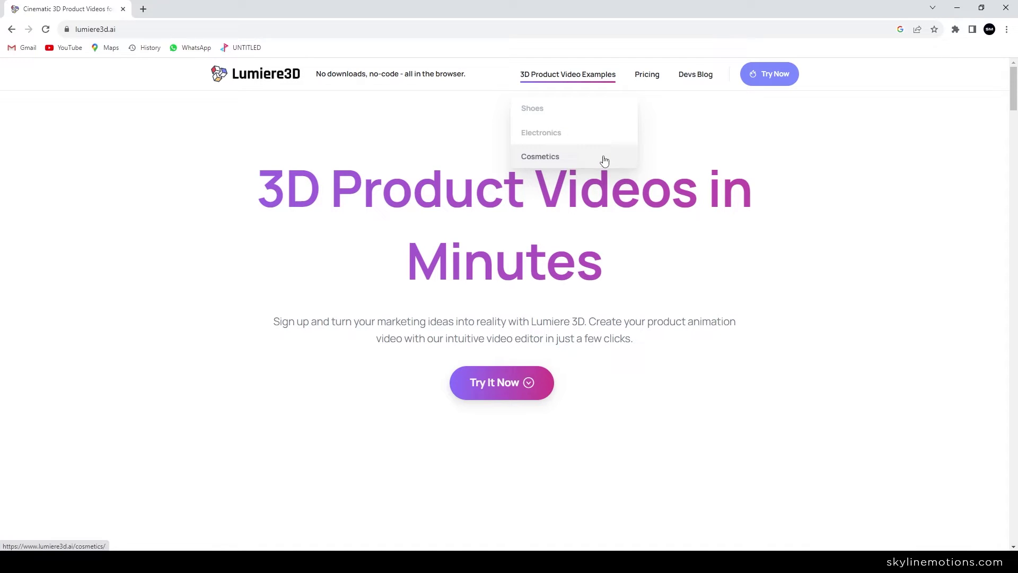
pyautogui.scroll(-3, 605, 239)
pyautogui.scroll(-3, 604, 240)
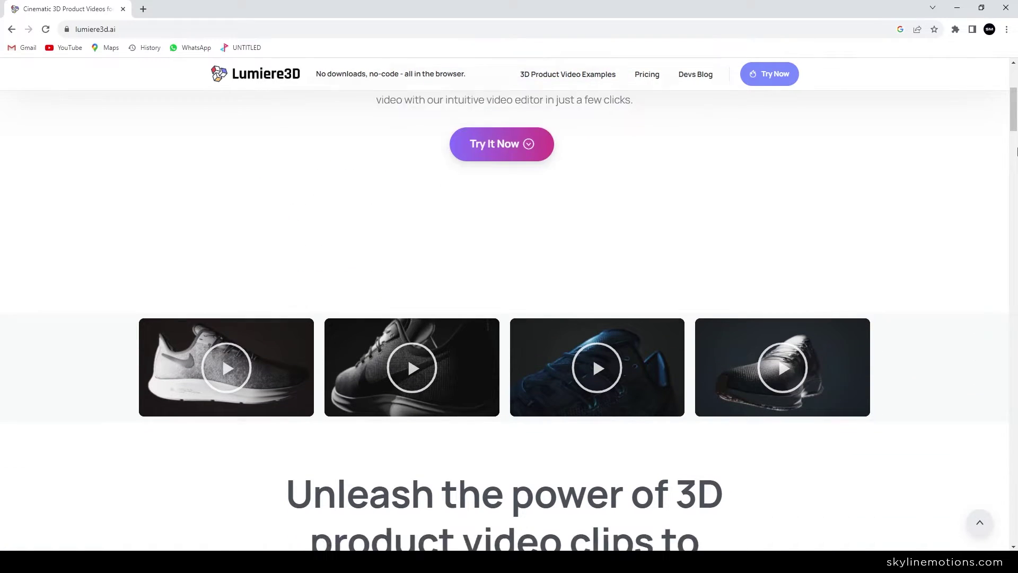
pyautogui.scroll(-3, 605, 239)
pyautogui.scroll(-4, 509, 319)
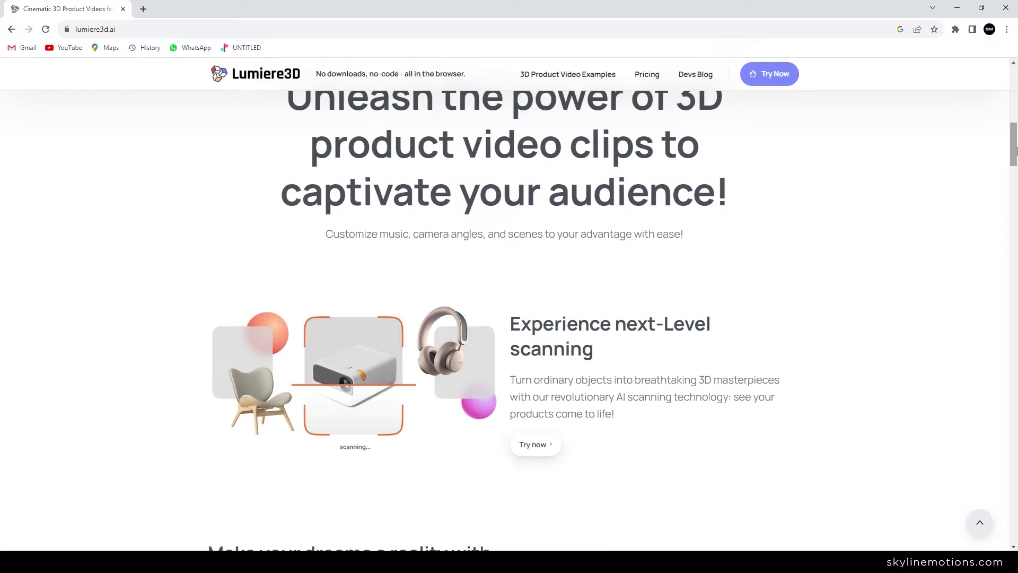
pyautogui.scroll(-3, 509, 319)
pyautogui.scroll(-1, 510, 318)
pyautogui.scroll(-6, 948, 197)
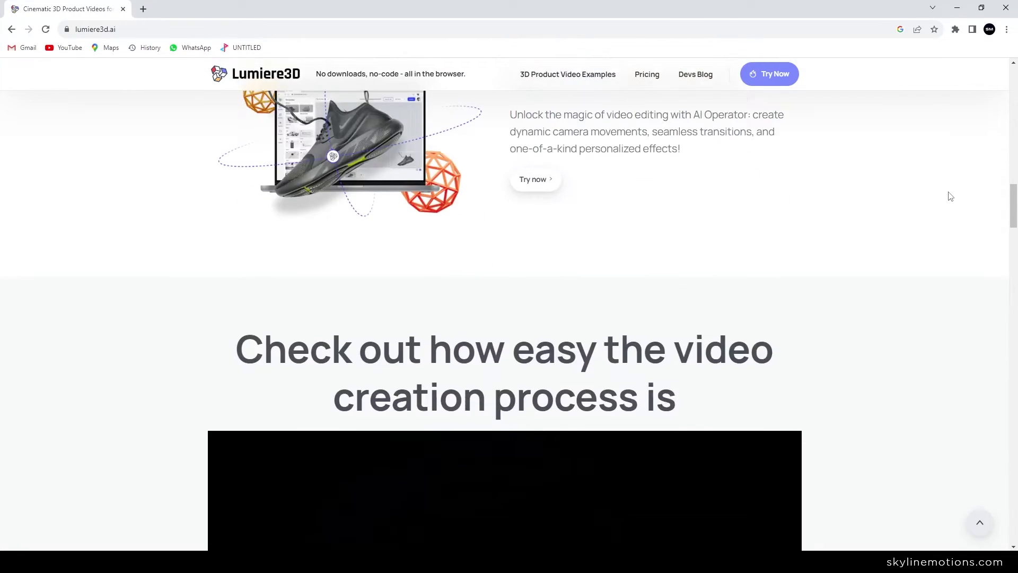
pyautogui.scroll(1, 949, 196)
pyautogui.scroll(-8, 949, 196)
pyautogui.scroll(-2, 949, 197)
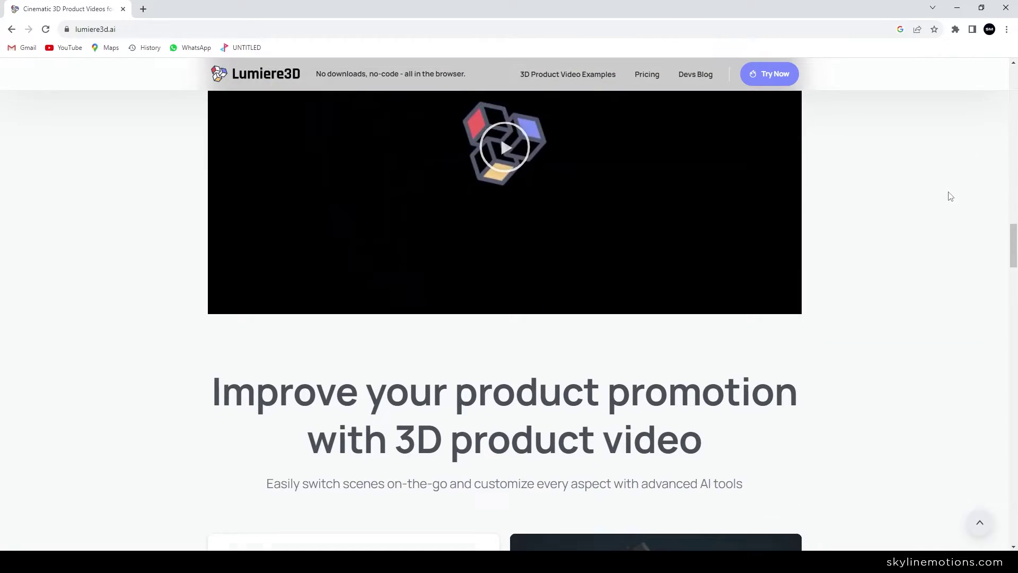
pyautogui.scroll(-3, 948, 197)
pyautogui.scroll(-3, 949, 196)
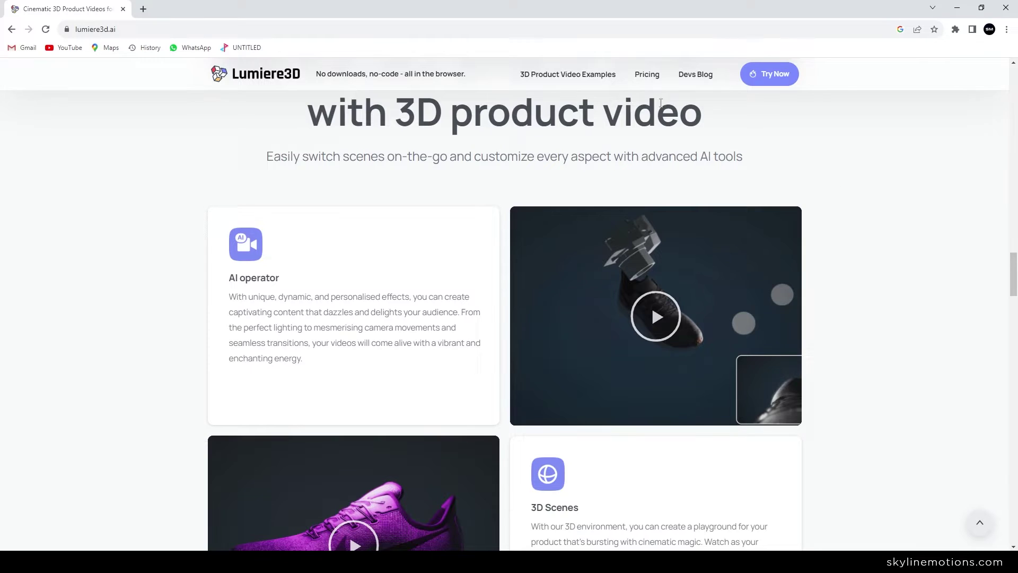
pyautogui.click(647, 74)
pyautogui.scroll(-3, 647, 239)
pyautogui.scroll(-1, 647, 239)
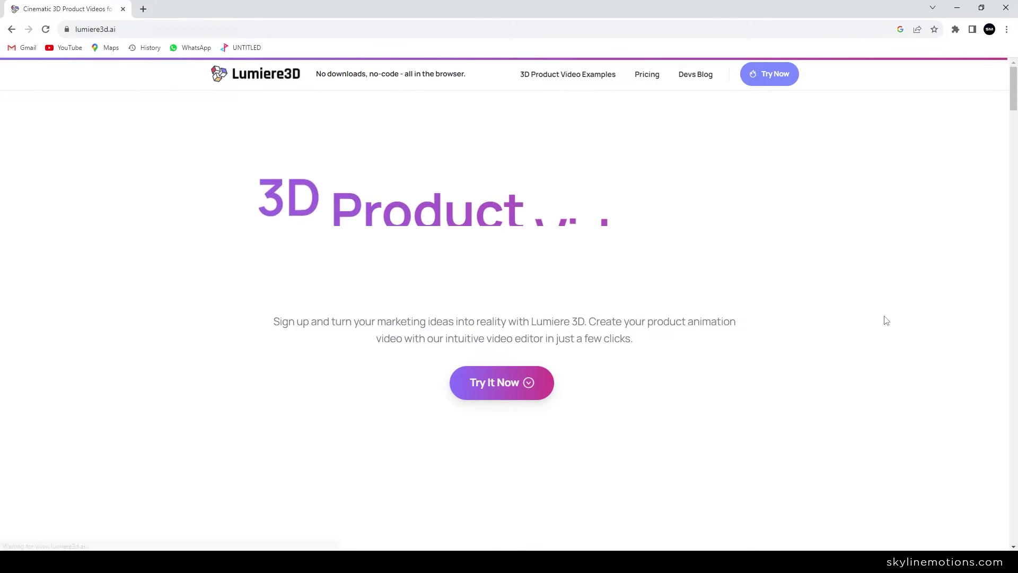
# Step: Start a Butter-1 project from the Butter template and orbit the shoe to view its side
pyautogui.click(503, 385)
pyautogui.scroll(-5, 509, 318)
pyautogui.scroll(4, 509, 318)
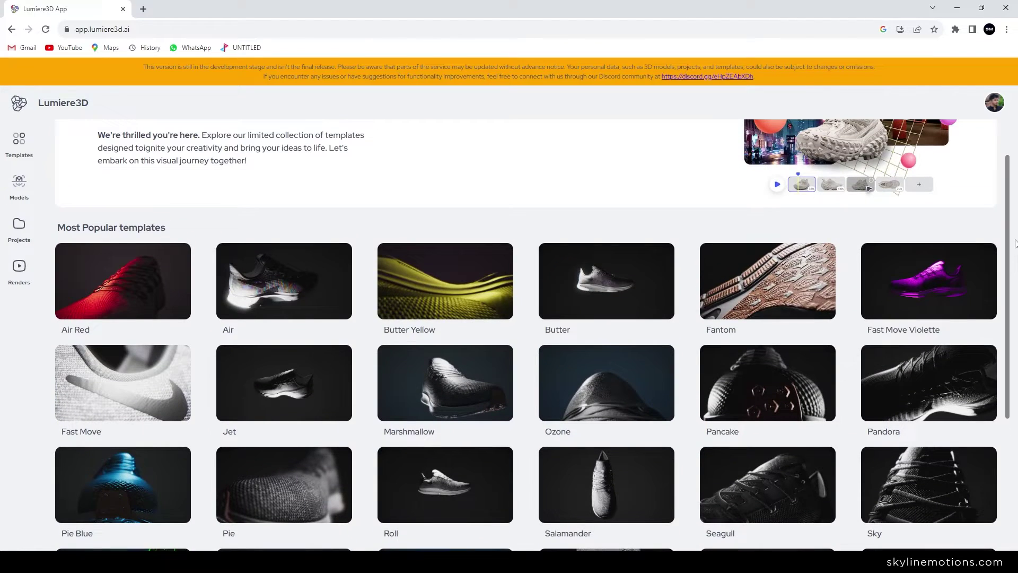
pyautogui.click(619, 288)
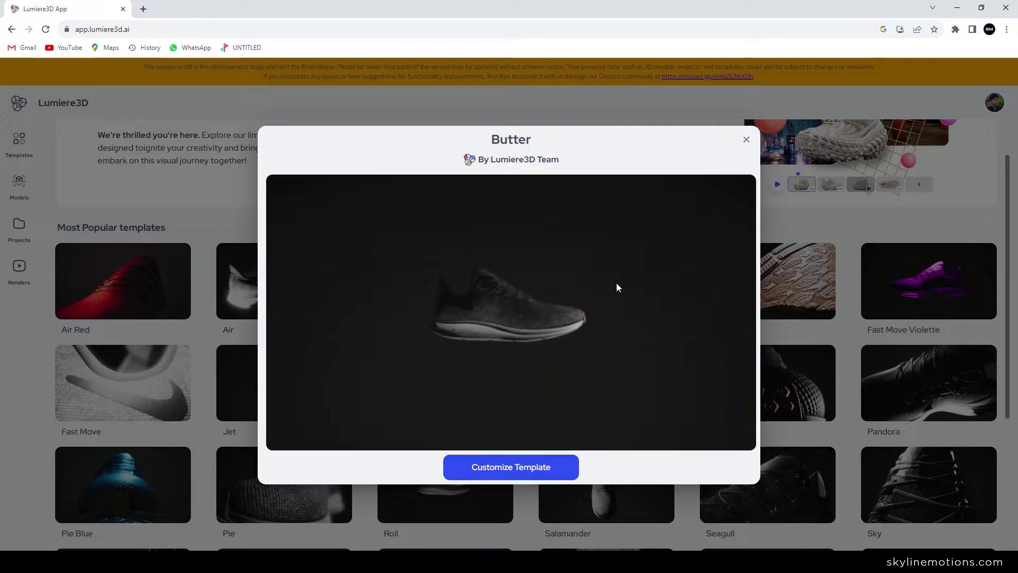
pyautogui.click(511, 467)
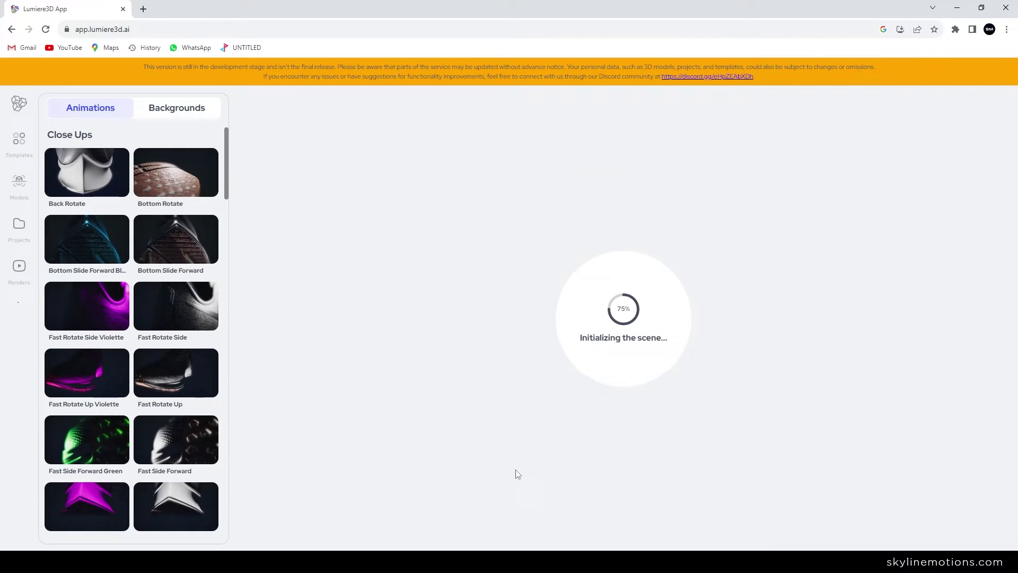
pyautogui.moveTo(683, 337)
pyautogui.mouseDown()
pyautogui.moveTo(500, 302)
pyautogui.moveTo(644, 306)
pyautogui.moveTo(473, 307)
pyautogui.mouseUp()
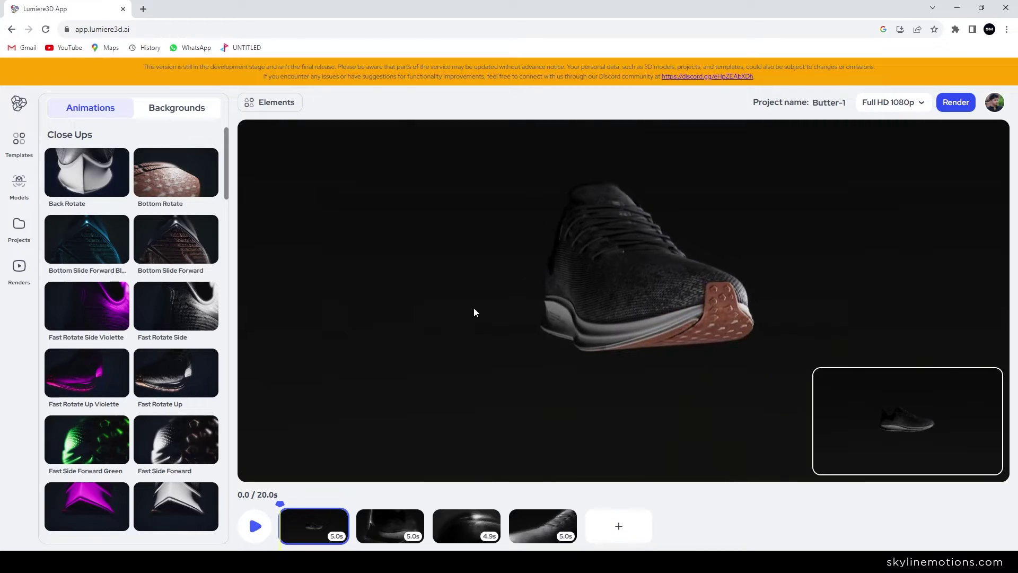
# Step: Begin a new 3D model from shoe photos via Models > Create 3D Model > Browse
pyautogui.click(19, 189)
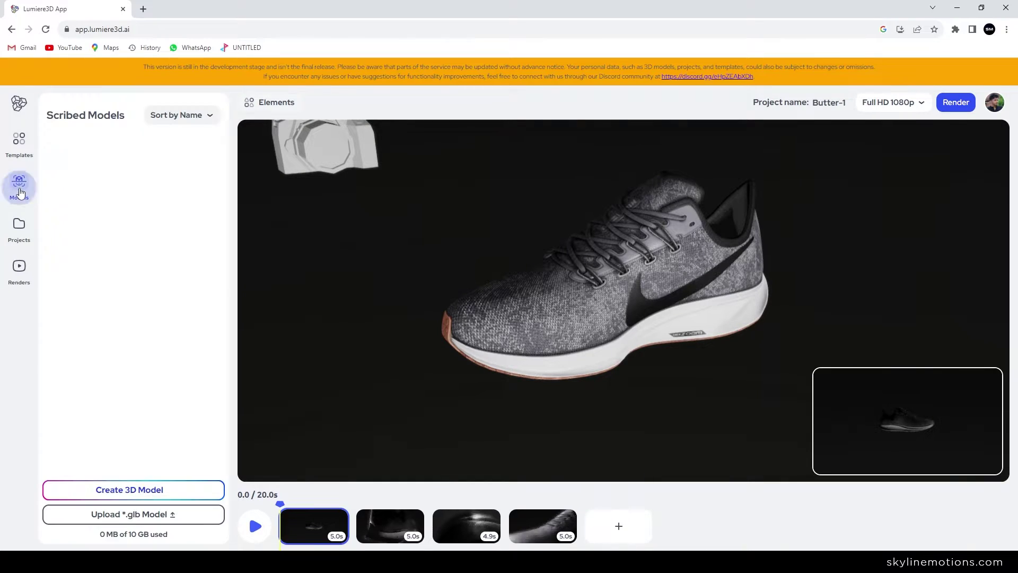
pyautogui.click(156, 491)
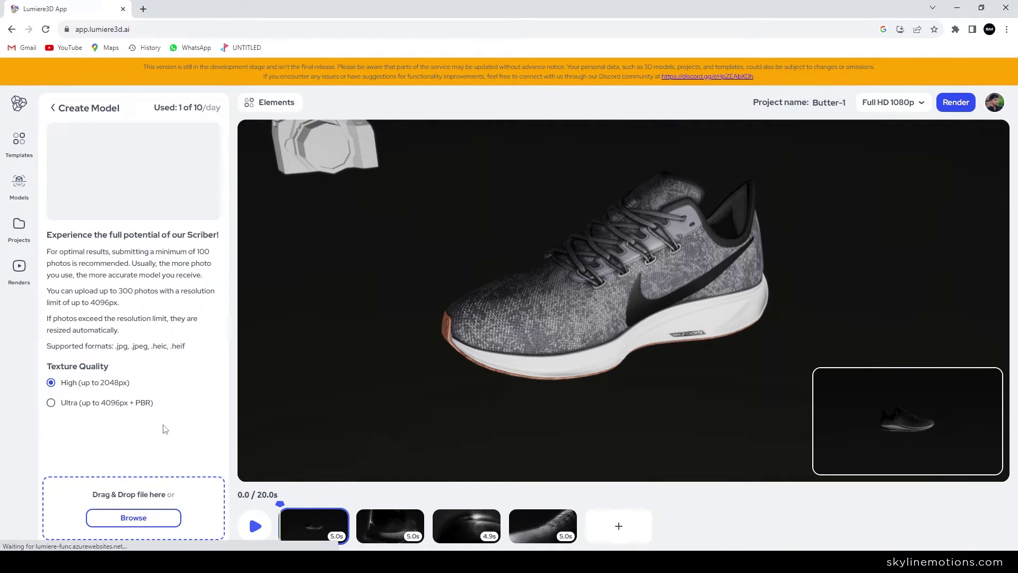
pyautogui.click(134, 518)
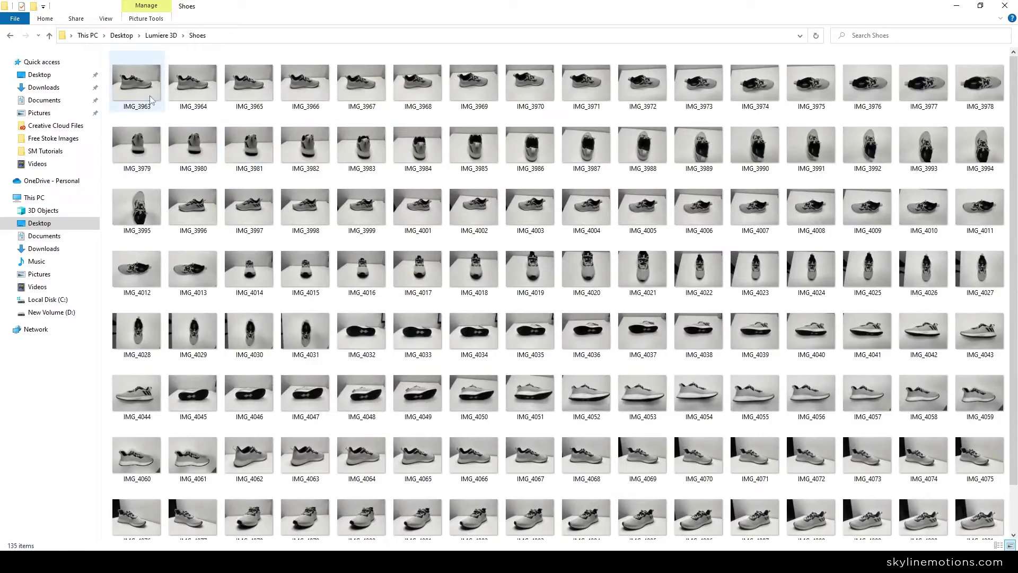
# Step: Review the shoe photos starting from IMG_3963, then return to the Lumiere 3D folder
pyautogui.doubleClick(137, 83)
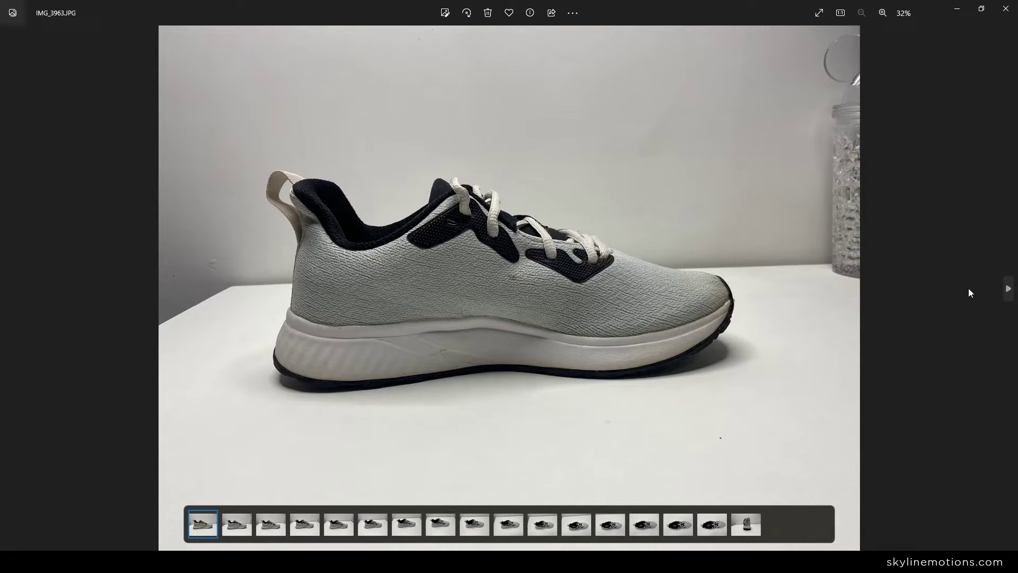
pyautogui.click(1008, 289)
pyautogui.click(1008, 289)
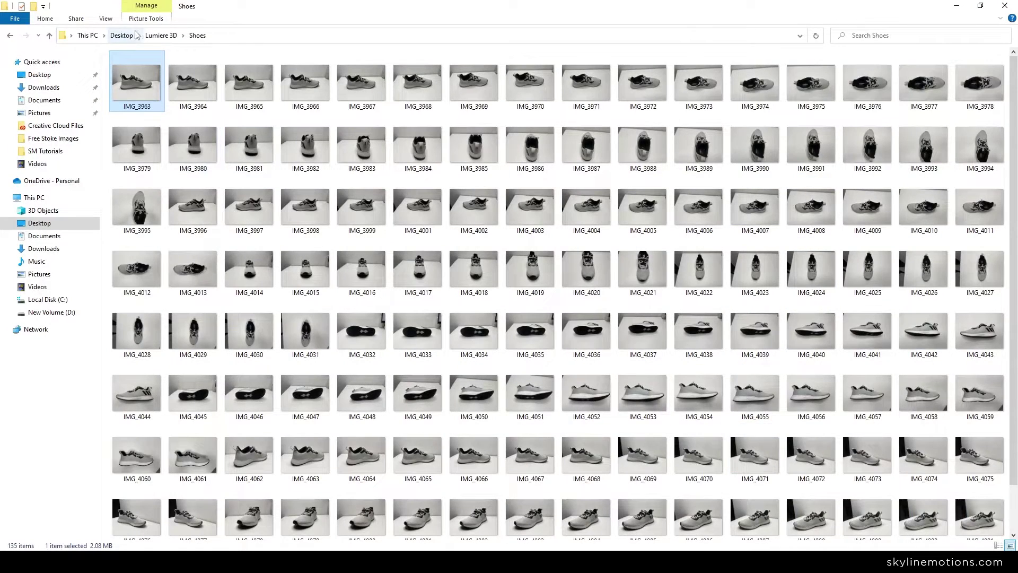
pyautogui.click(160, 35)
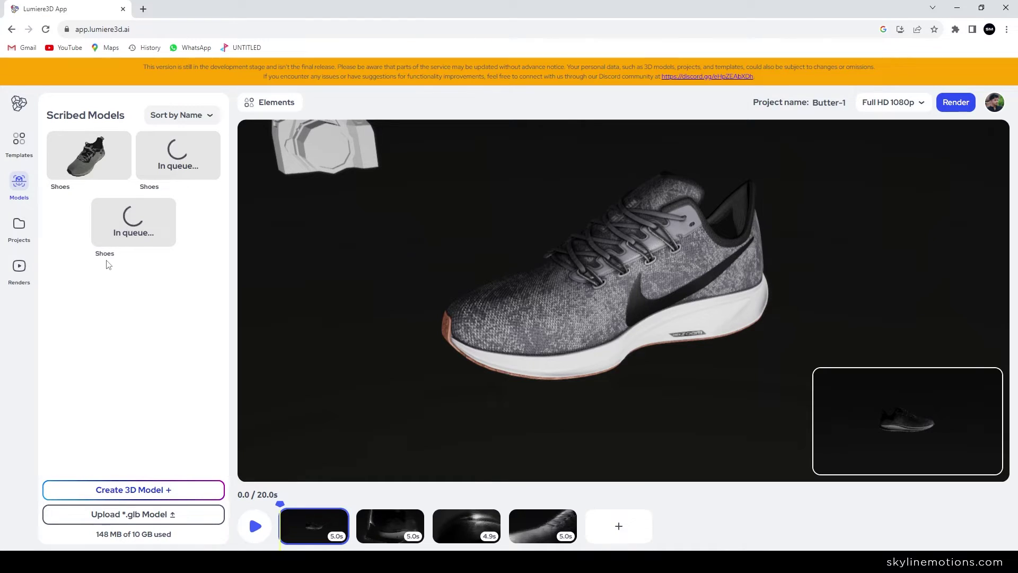
# Step: Load the scanned Shoes model, start a Butter template project, and render it at 1080p
pyautogui.click(88, 159)
pyautogui.moveTo(769, 328); pyautogui.dragTo(571, 302)
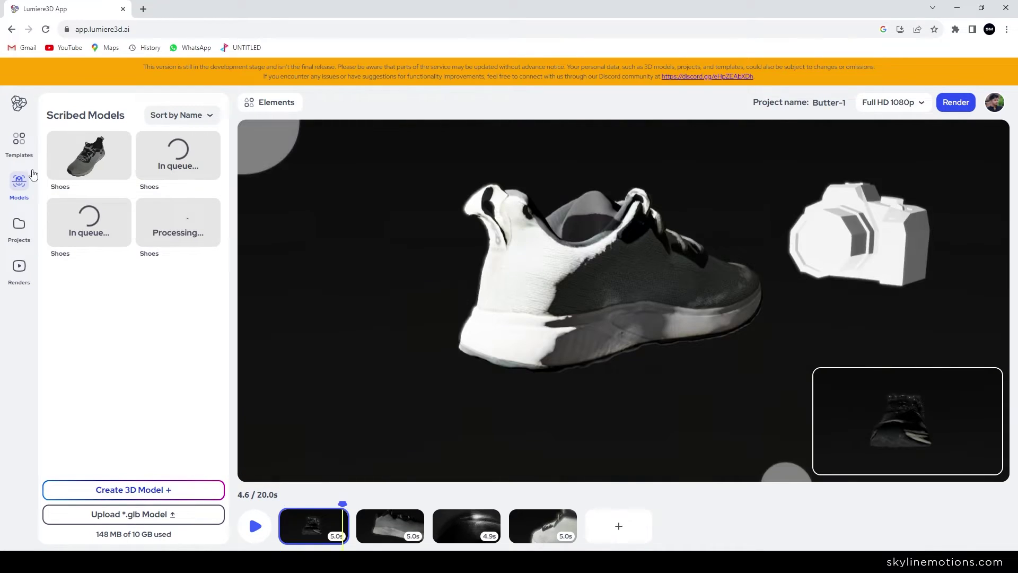
pyautogui.click(20, 143)
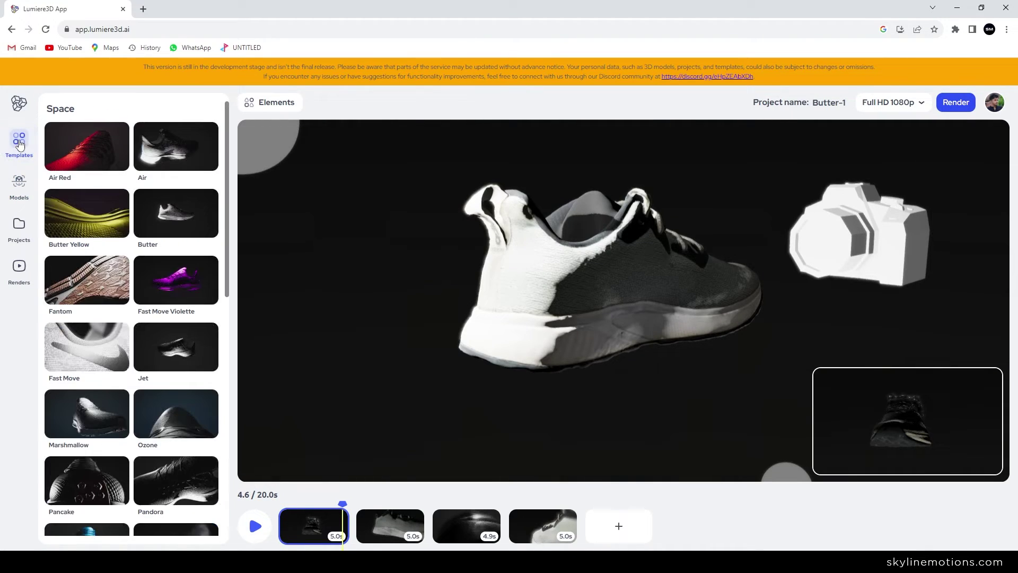
pyautogui.click(178, 216)
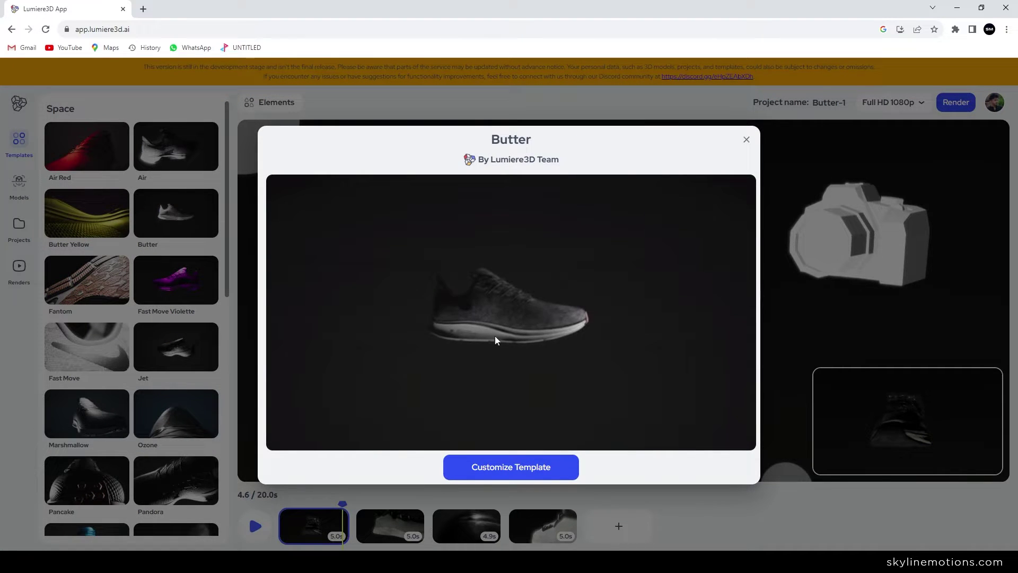
pyautogui.click(502, 469)
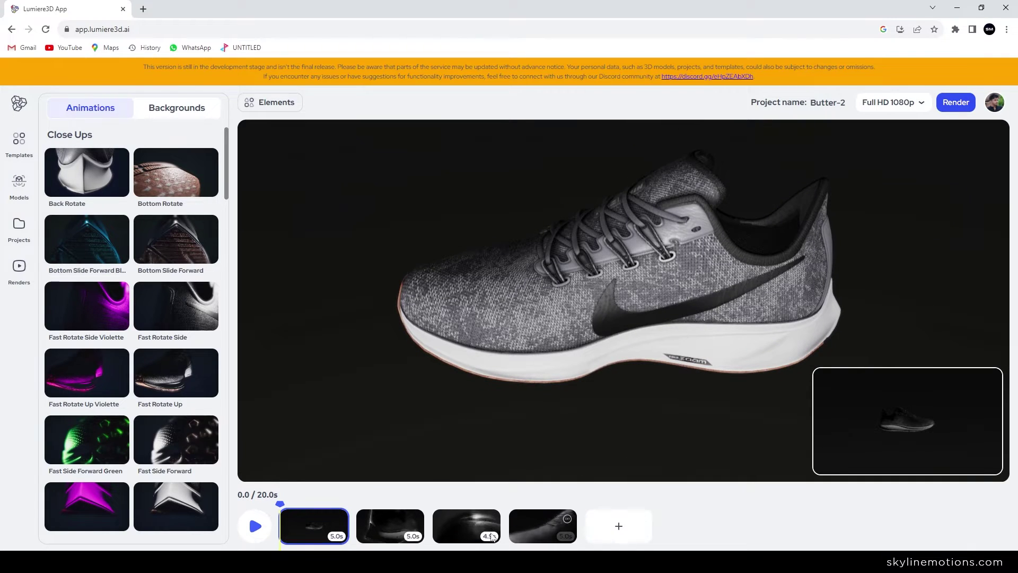
pyautogui.moveTo(228, 164); pyautogui.dragTo(230, 445)
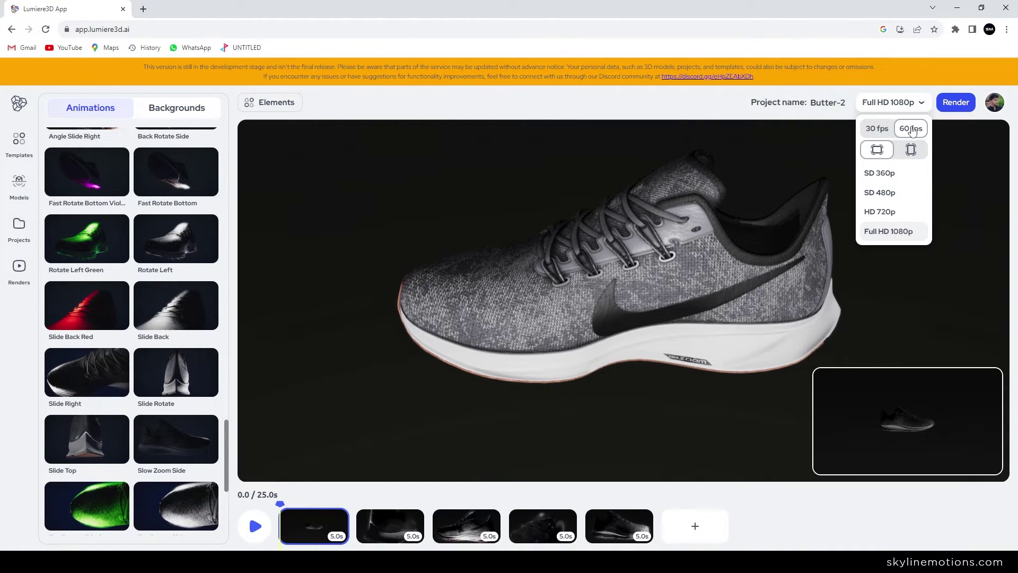
pyautogui.click(955, 105)
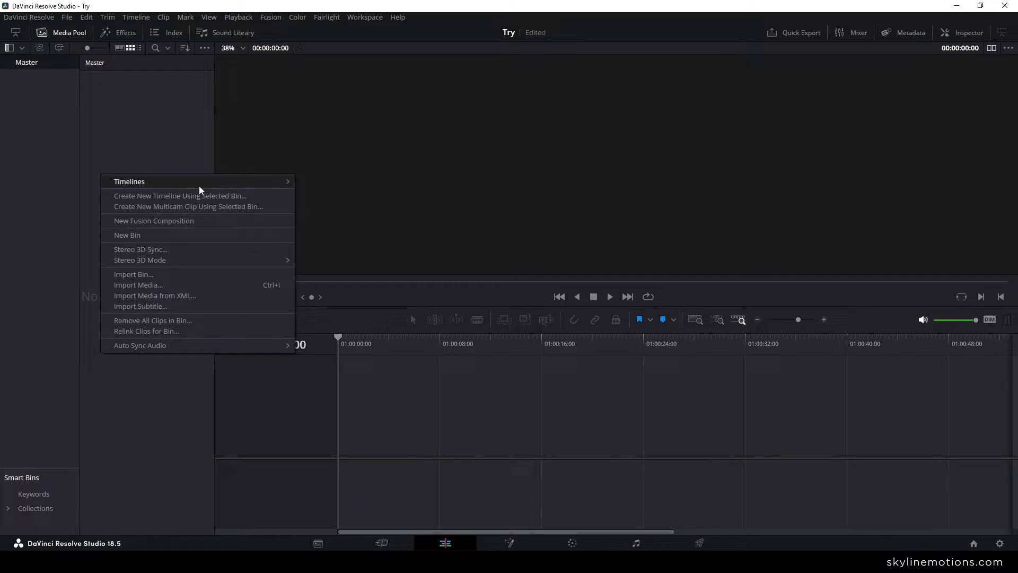
# Step: Import Shoes.mp4 into the Media Pool, resolving the frame rate mismatch prompt
pyautogui.click(139, 285)
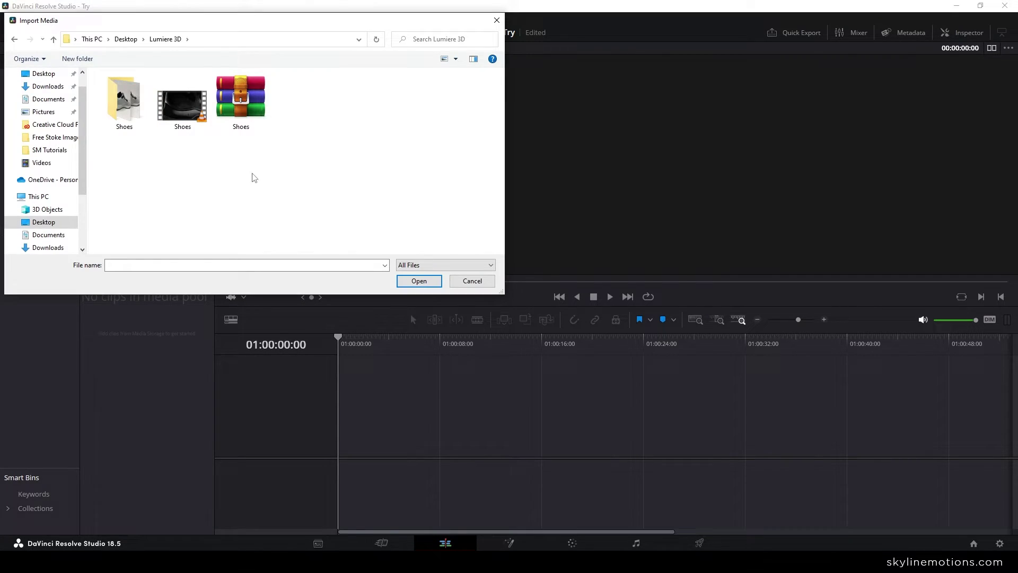
pyautogui.click(182, 112)
pyautogui.click(414, 283)
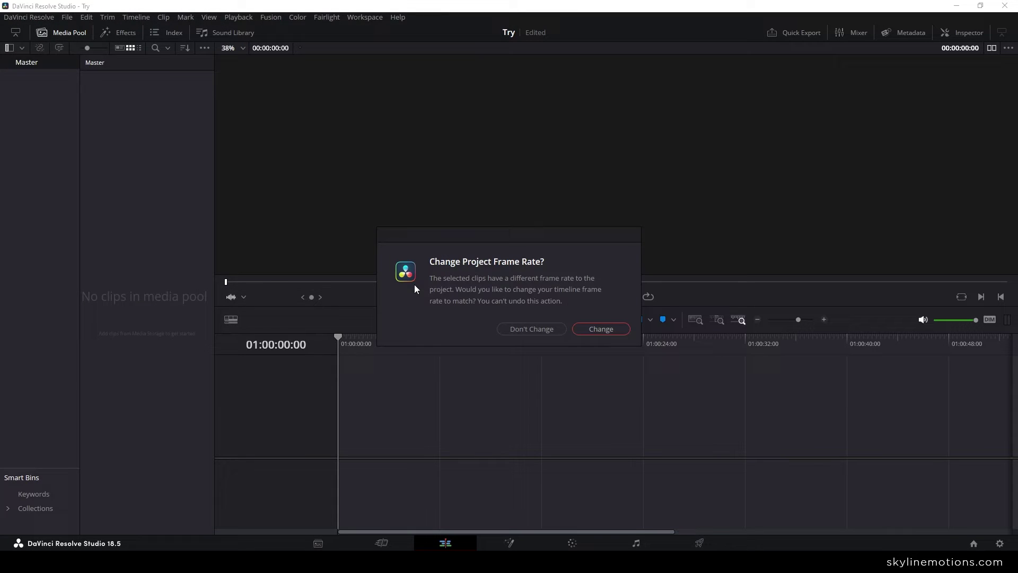
pyautogui.click(531, 328)
# Step: Place Shoes.mp4 on Timeline 1, check project settings, and cut it at about five seconds
pyautogui.moveTo(146, 94)
pyautogui.mouseDown()
pyautogui.moveTo(353, 440)
pyautogui.moveTo(342, 422)
pyautogui.mouseUp()
pyautogui.moveTo(366, 343); pyautogui.dragTo(334, 339)
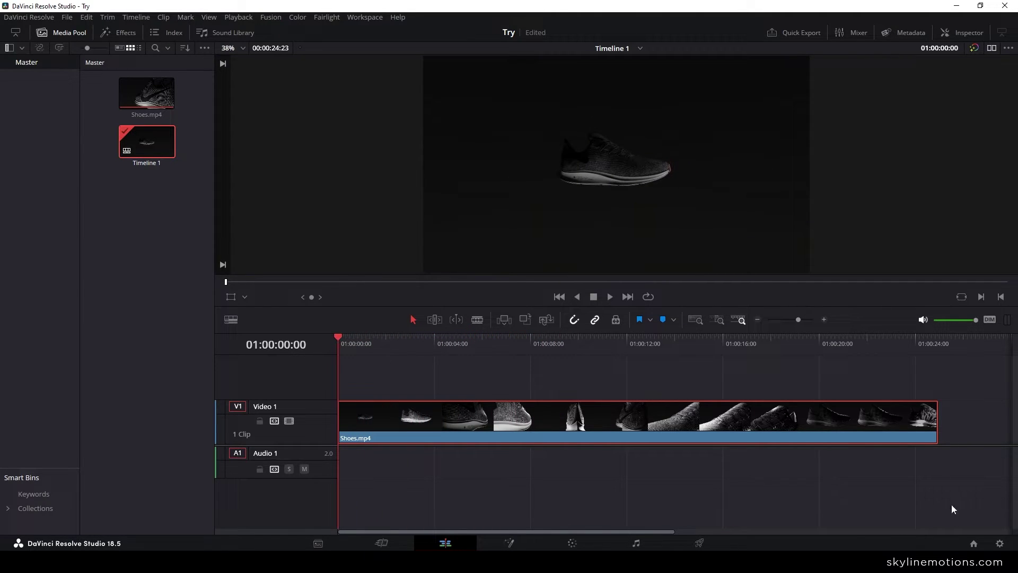
pyautogui.click(1001, 544)
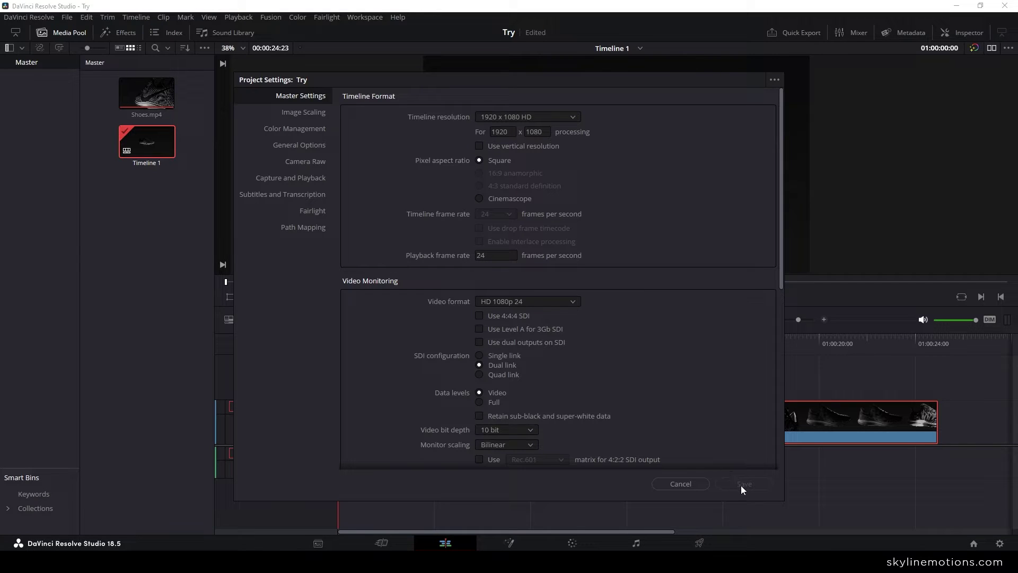
pyautogui.click(681, 484)
pyautogui.moveTo(345, 341); pyautogui.dragTo(821, 343)
pyautogui.hotkey('ctrl', 'b')
pyautogui.hotkey('ctrl', 'b')
pyautogui.hotkey('ctrl', 'b')
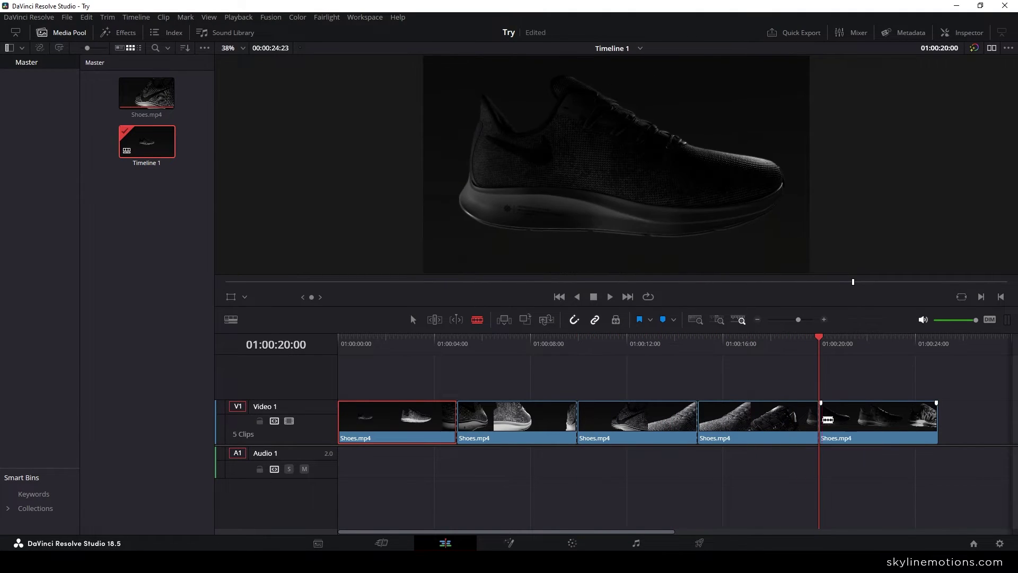
# Step: Finish splitting the footage into five clips and show the first clip's retime curve
pyautogui.click(370, 343)
pyautogui.click(403, 428)
pyautogui.rightClick(403, 428)
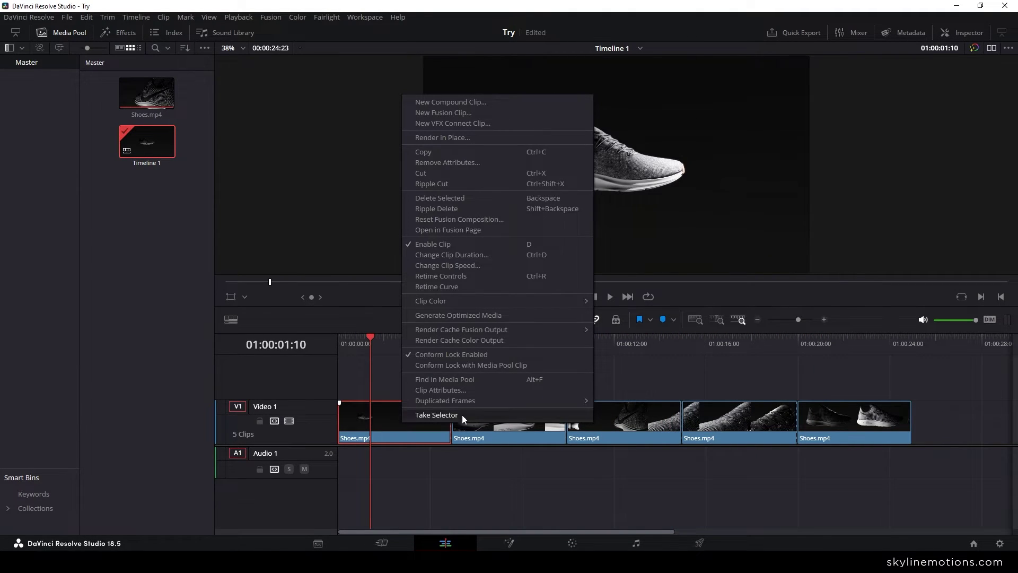
pyautogui.click(452, 287)
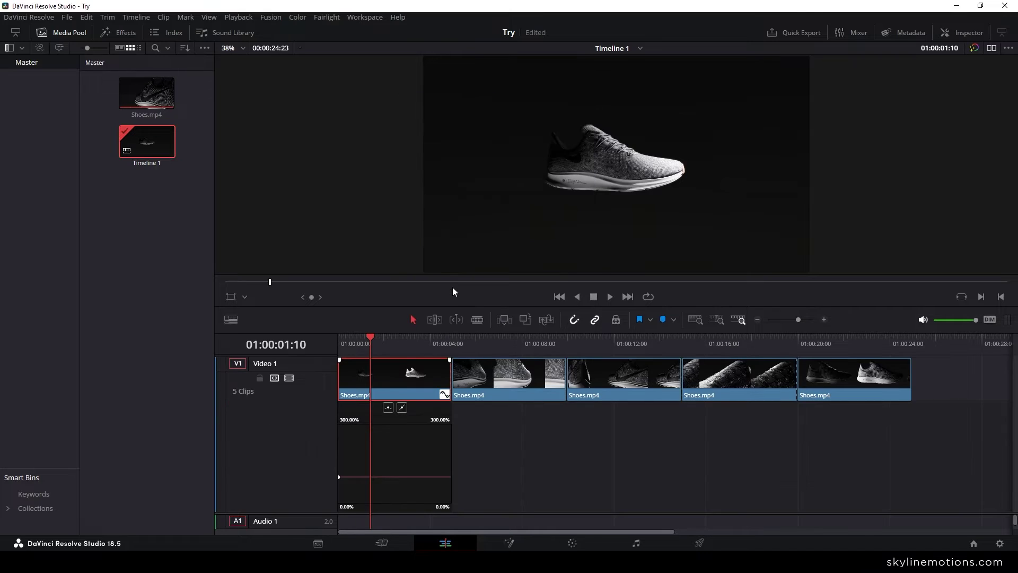
pyautogui.scroll(5, 409, 453)
pyautogui.scroll(1, 408, 453)
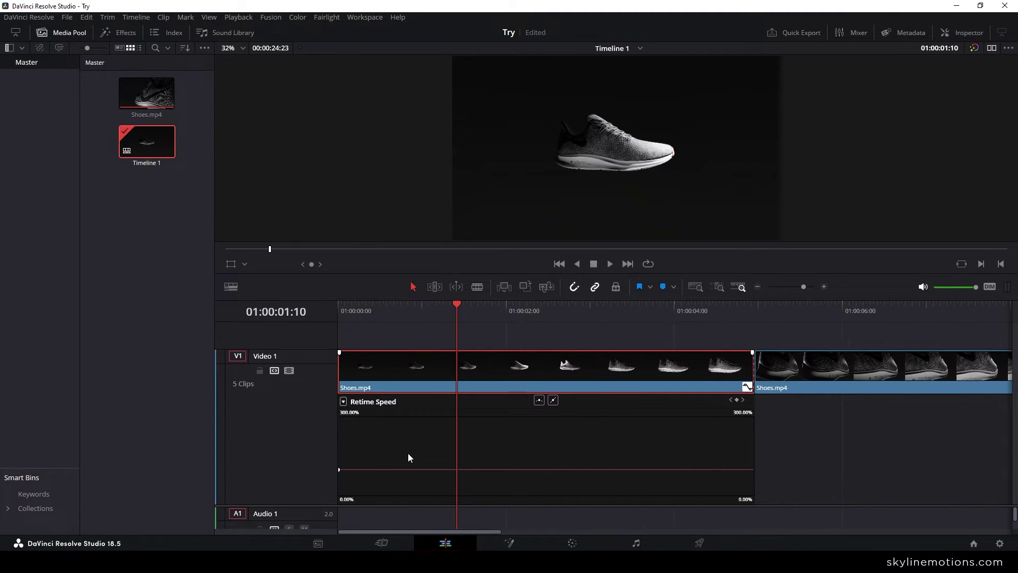
# Step: Keyframe the speed at three seconds, ramp the ends to 300% and slow the middle to half
pyautogui.moveTo(477, 309); pyautogui.dragTo(590, 309)
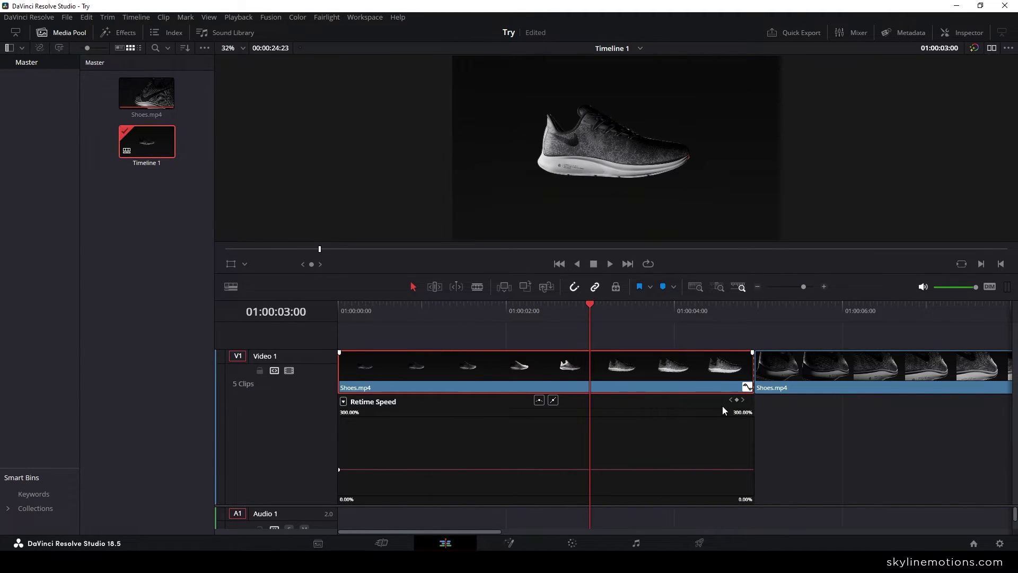
pyautogui.click(737, 401)
pyautogui.moveTo(593, 309); pyautogui.dragTo(676, 311)
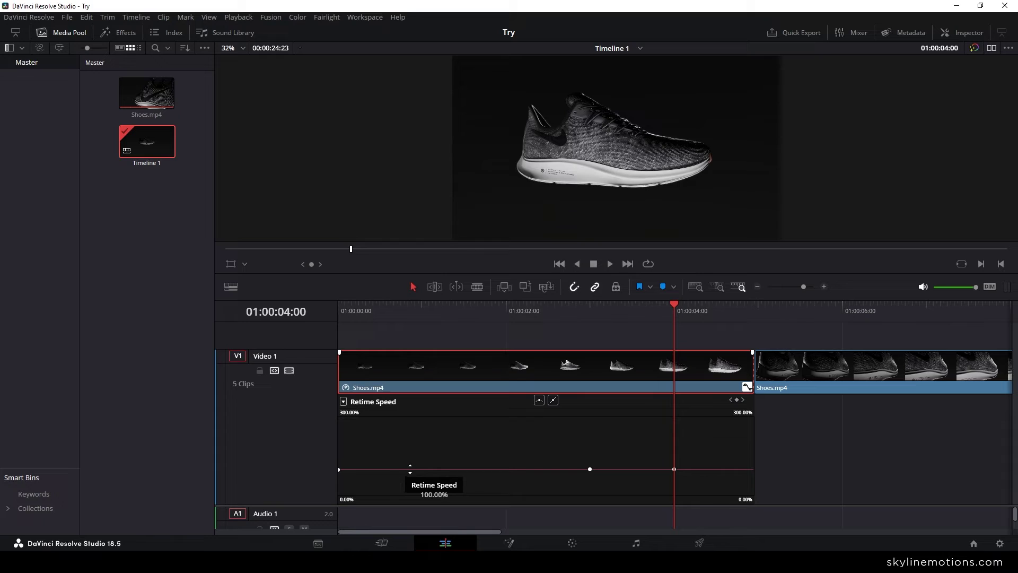
pyautogui.moveTo(410, 469); pyautogui.dragTo(421, 443)
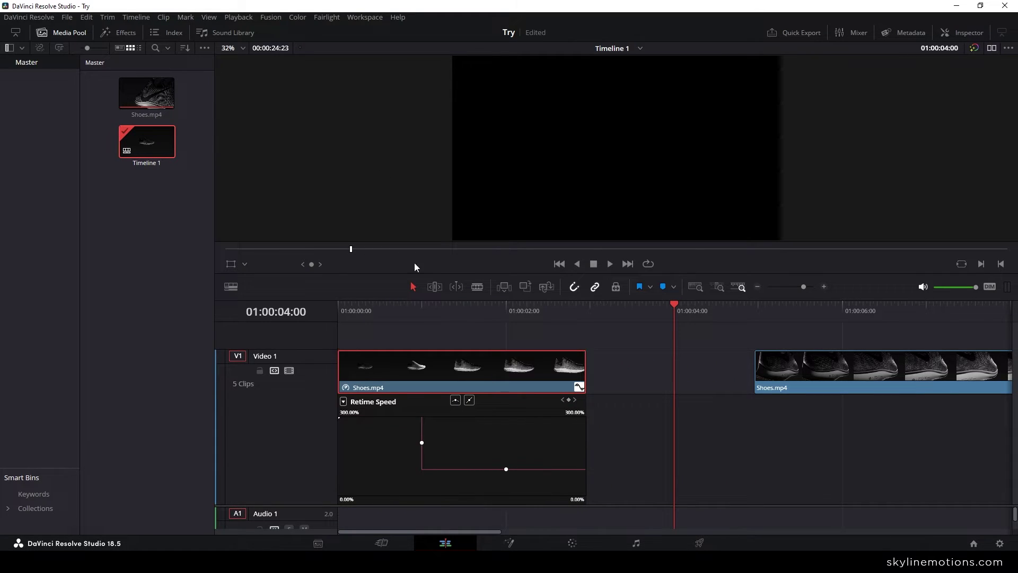
pyautogui.moveTo(557, 469); pyautogui.dragTo(525, 442)
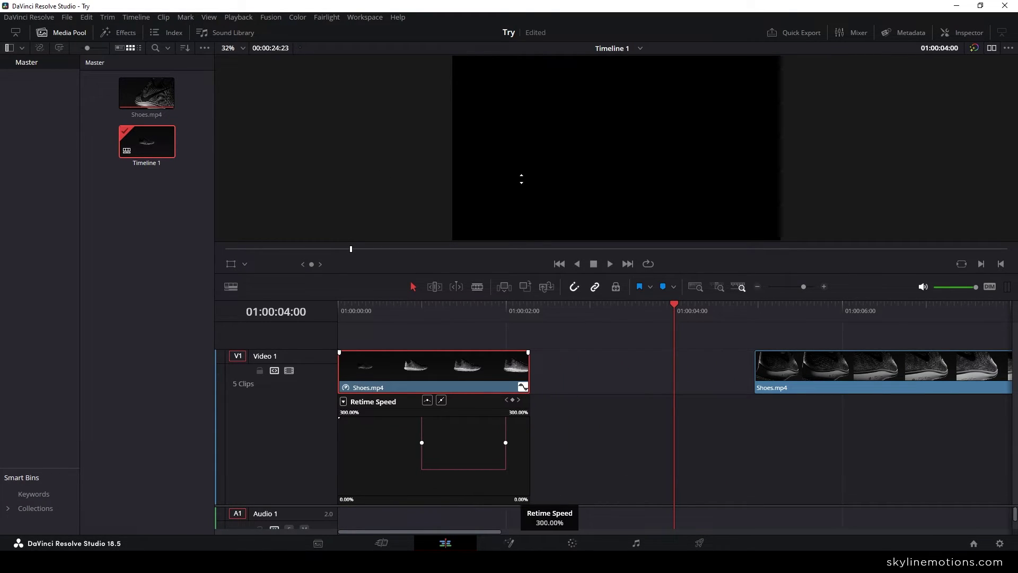
pyautogui.moveTo(451, 471); pyautogui.dragTo(452, 482)
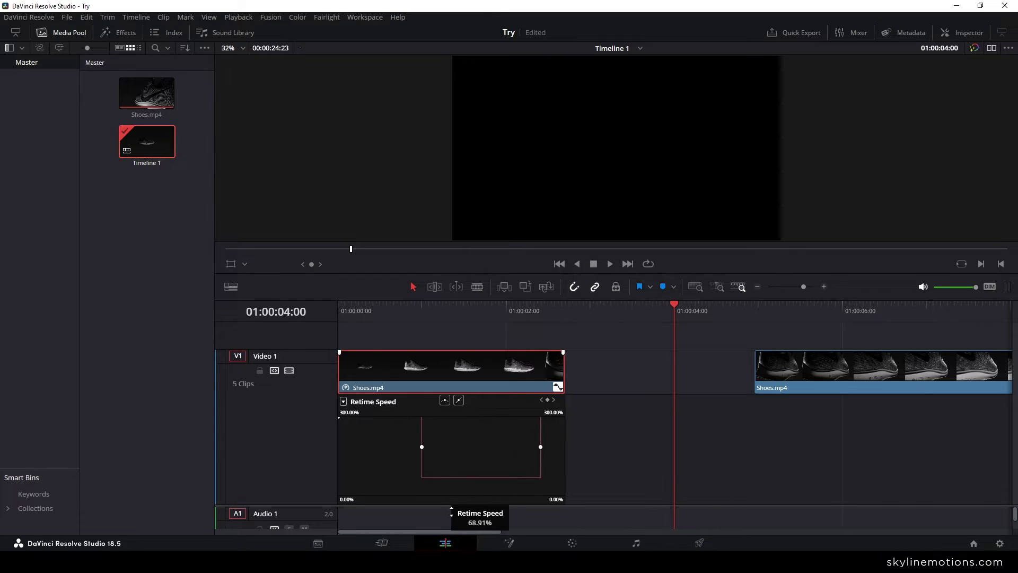
# Step: Play back the speed-ramped edit, then hide the speed curves and enlarge the viewer
pyautogui.press('Home')
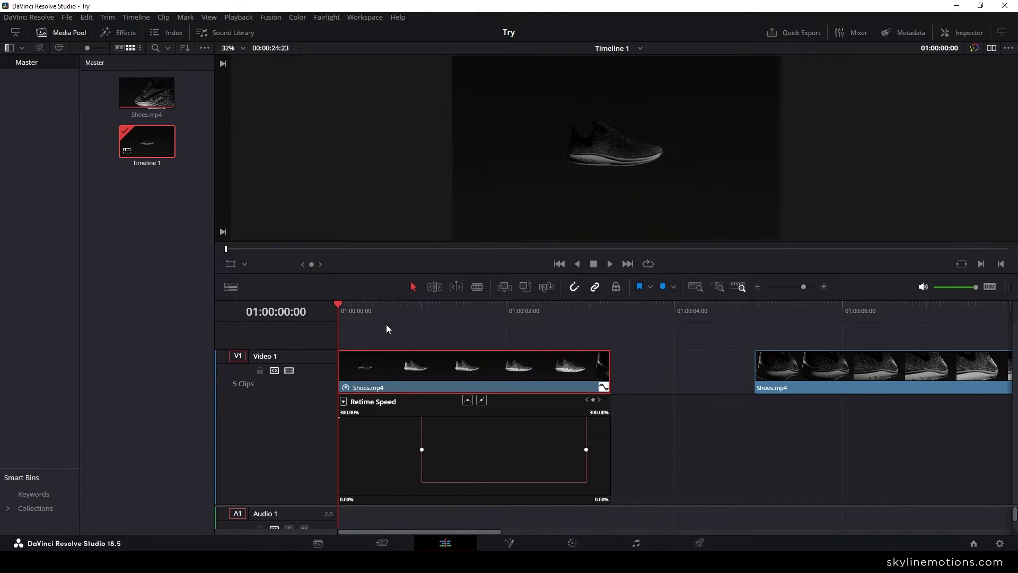
pyautogui.press('space')
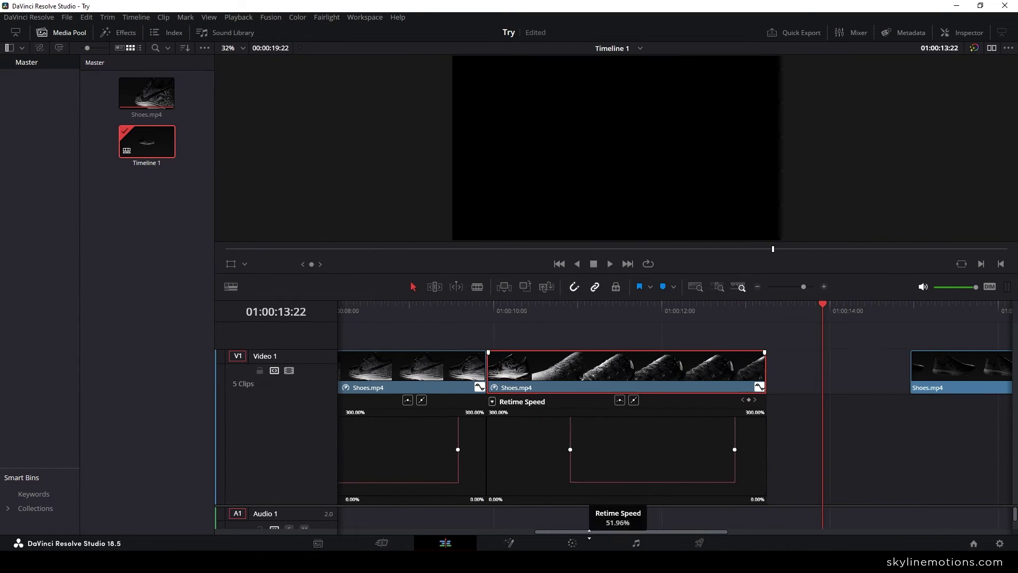
pyautogui.hotkey('ctrl', '-')
pyautogui.hotkey('ctrl', '-')
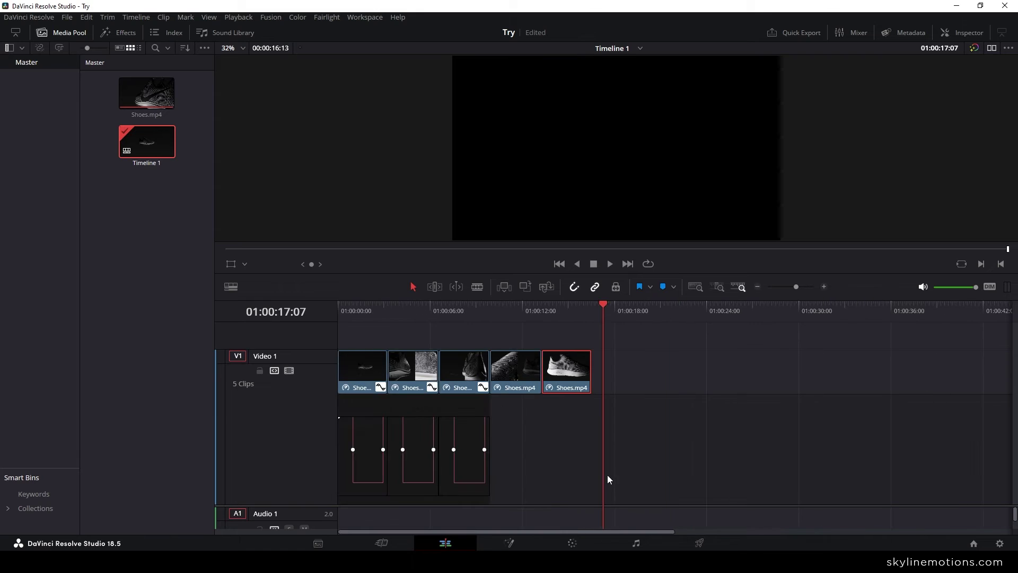
pyautogui.hotkey('shift', 'c')
pyautogui.moveTo(446, 274); pyautogui.dragTo(454, 318)
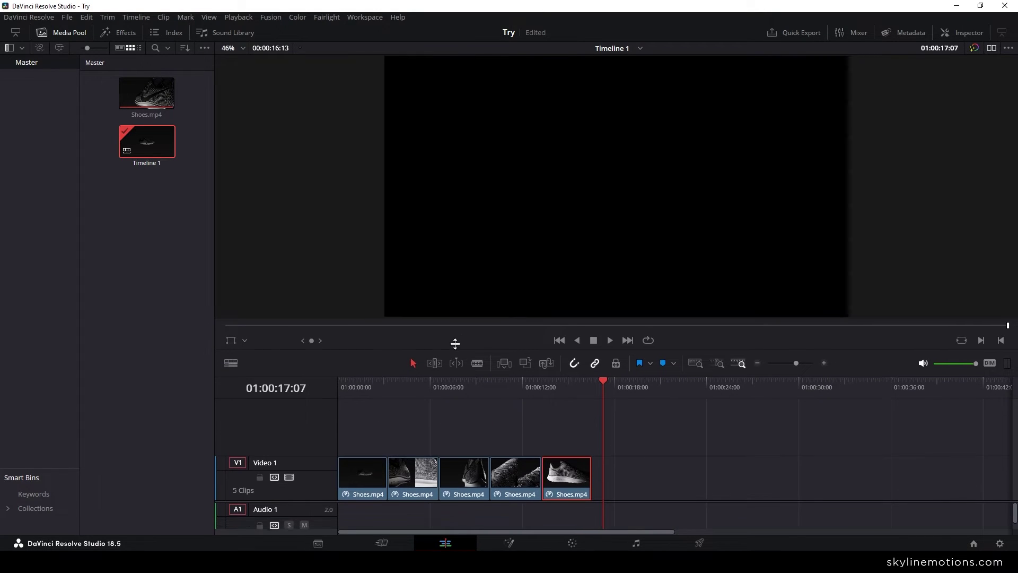
pyautogui.scroll(3, 454, 430)
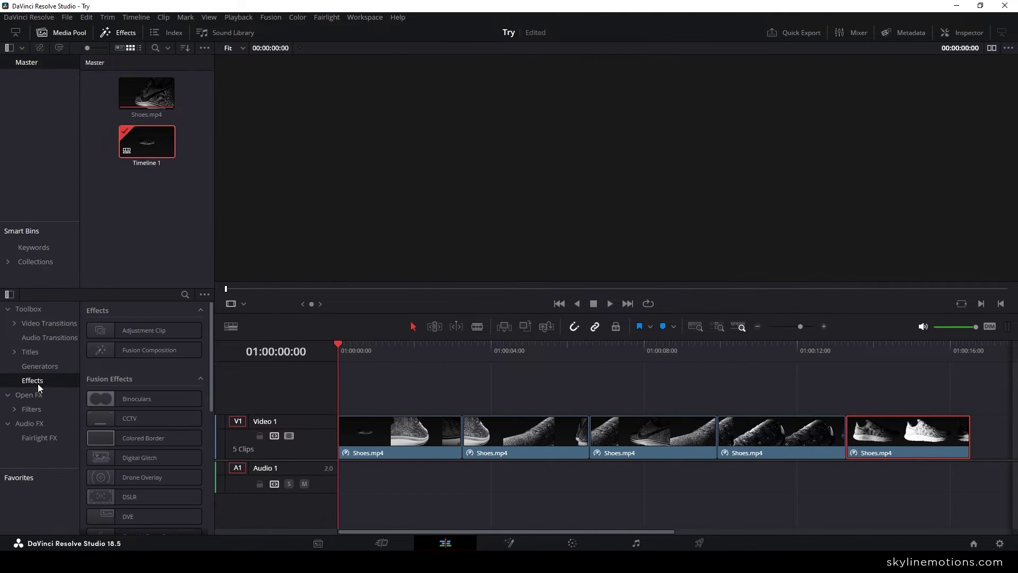
# Step: Stretch an adjustment clip over all five clips and give it a contrast-raising Color Corrector
pyautogui.moveTo(143, 331)
pyautogui.mouseDown()
pyautogui.moveTo(343, 386)
pyautogui.moveTo(328, 403)
pyautogui.mouseUp()
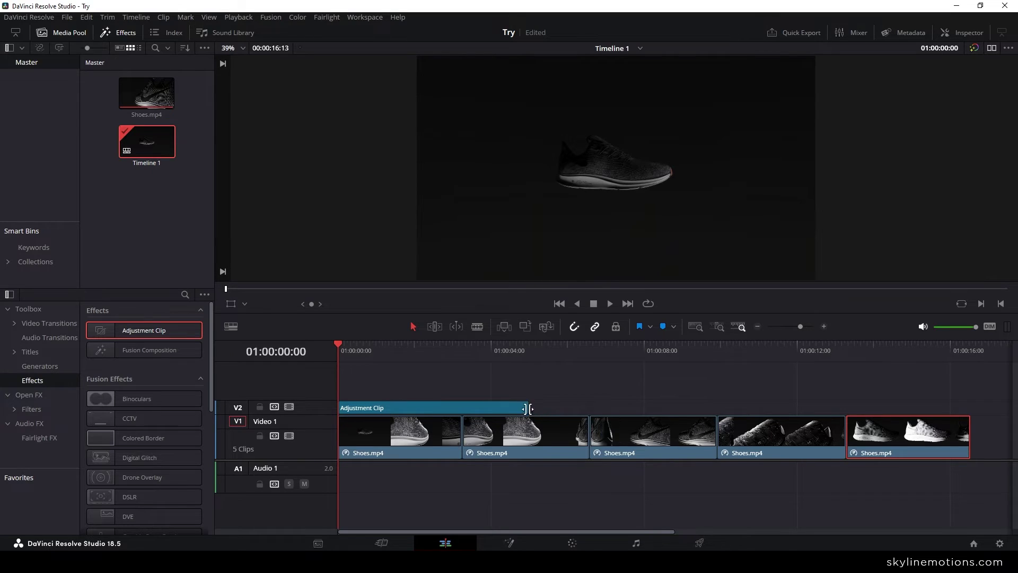
pyautogui.moveTo(526, 408); pyautogui.dragTo(973, 409)
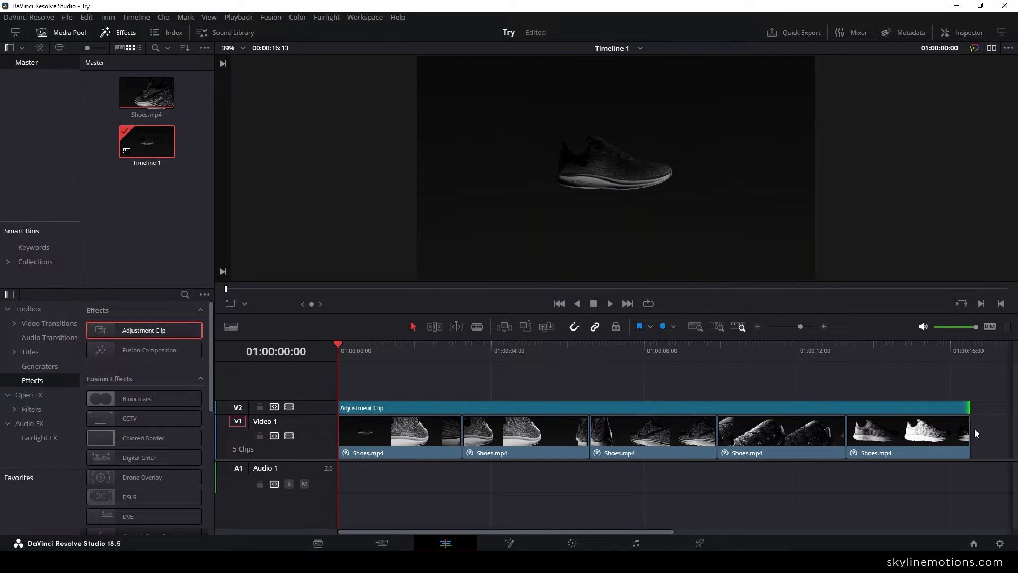
pyautogui.click(509, 544)
pyautogui.moveTo(245, 442)
pyautogui.mouseDown()
pyautogui.moveTo(328, 397)
pyautogui.moveTo(307, 376)
pyautogui.mouseUp()
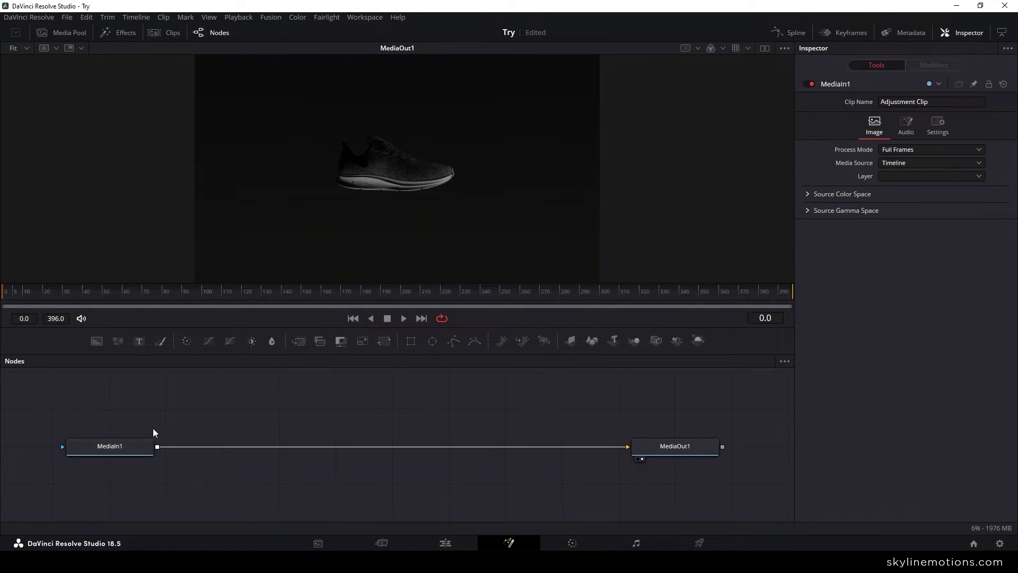
pyautogui.click(206, 342)
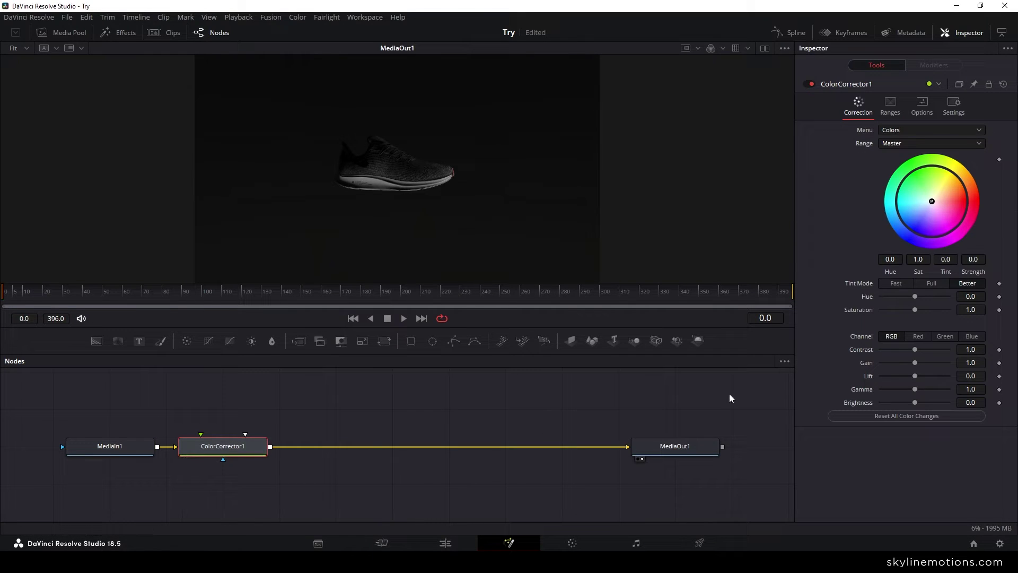
pyautogui.moveTo(915, 350); pyautogui.dragTo(921, 351)
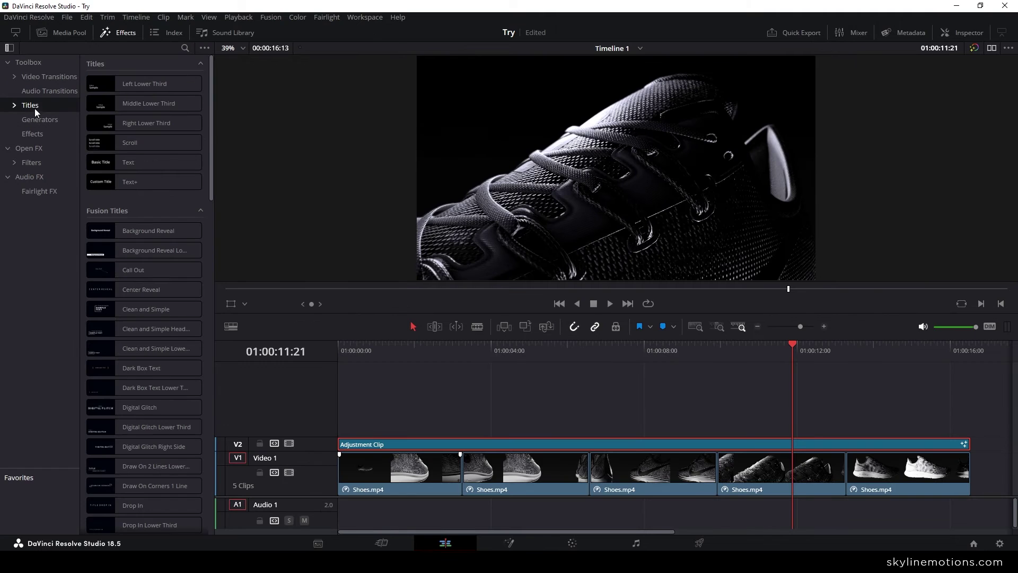
pyautogui.moveTo(212, 151); pyautogui.dragTo(206, 441)
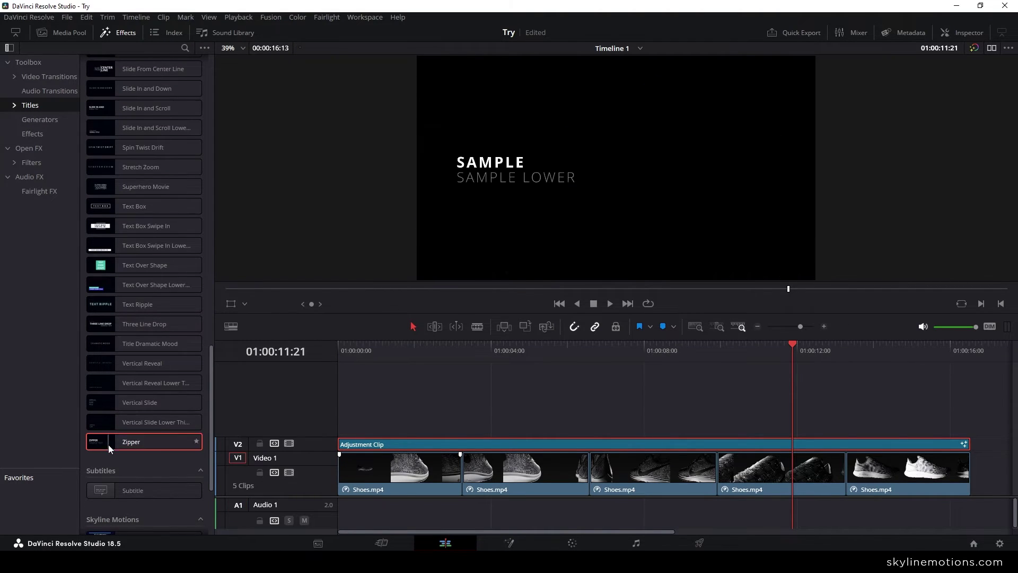
pyautogui.moveTo(109, 445); pyautogui.dragTo(343, 427)
# Step: Shorten the Zipper title clip and begin editing its upper text in the Inspector
pyautogui.moveTo(327, 394); pyautogui.dragTo(328, 421)
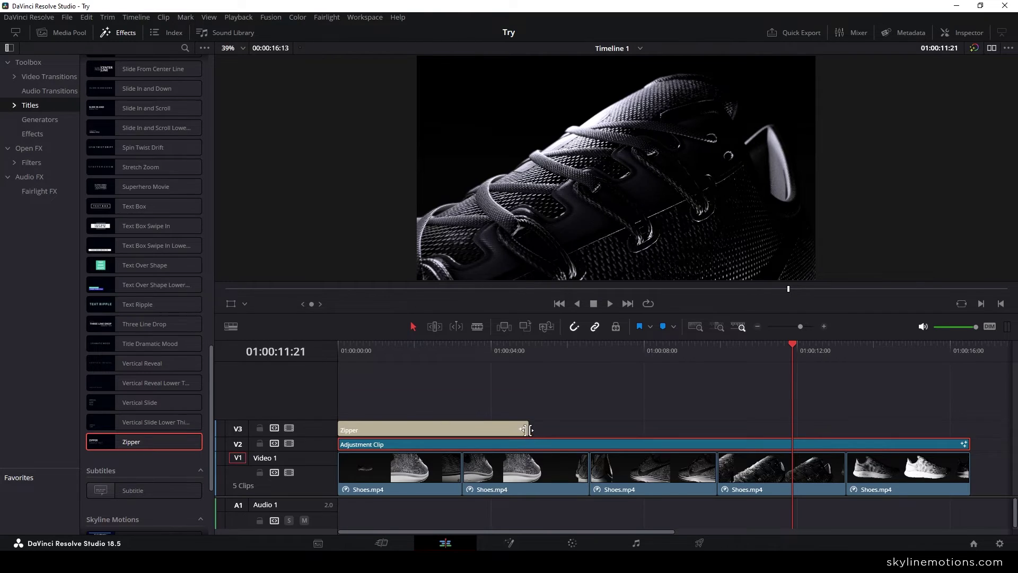
pyautogui.moveTo(528, 429); pyautogui.dragTo(462, 430)
pyautogui.click(398, 351)
pyautogui.moveTo(397, 351); pyautogui.dragTo(409, 350)
pyautogui.click(961, 33)
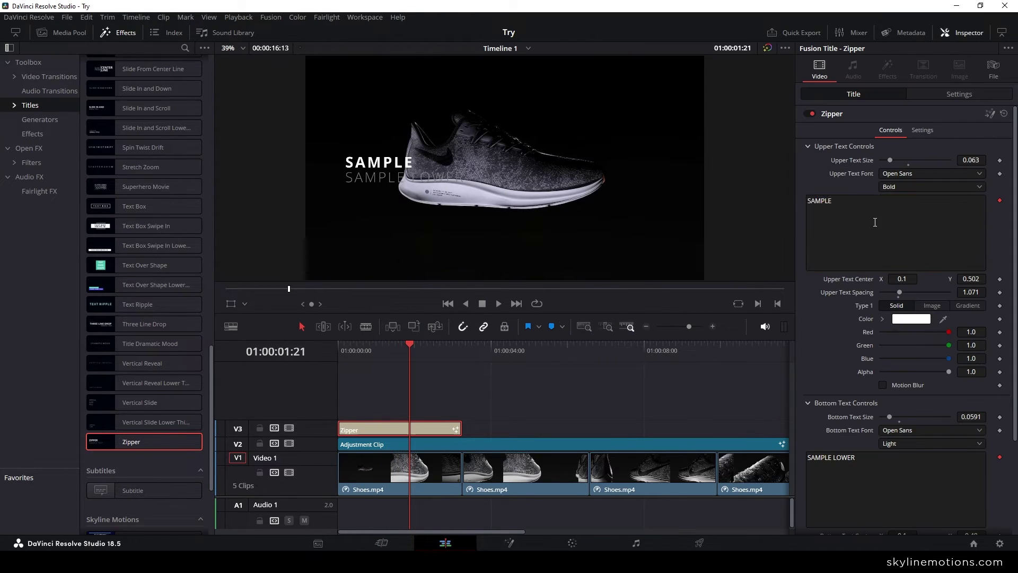
pyautogui.write('ALL NEW')
pyautogui.click(876, 477)
# Step: Set the upper and lower title text font to LEMON MILK
pyautogui.hotkey('ctrl', 'a')
pyautogui.write('ARRIVAL')
pyautogui.click(932, 173)
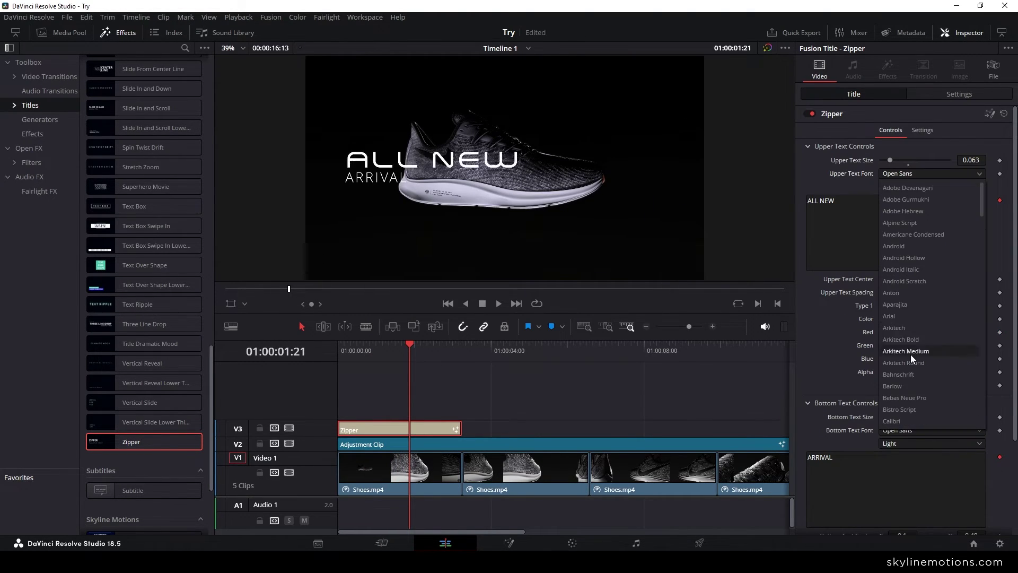
pyautogui.click(911, 354)
pyautogui.click(932, 430)
pyautogui.click(898, 449)
pyautogui.scroll(-3, 898, 318)
pyautogui.moveTo(891, 228); pyautogui.dragTo(901, 228)
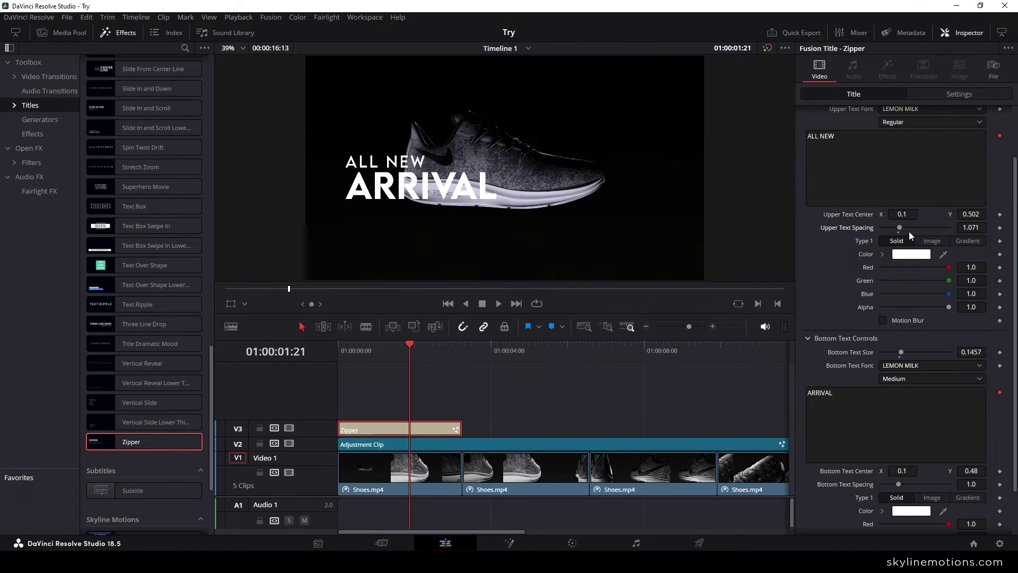
# Step: Change the lower title text to COLLECTION and color ALL NEW green
pyautogui.click(875, 414)
pyautogui.hotkey('ctrl', 'a')
pyautogui.write('LOOKCOLLECTION')
pyautogui.moveTo(901, 352); pyautogui.dragTo(897, 351)
pyautogui.scroll(-2, 915, 359)
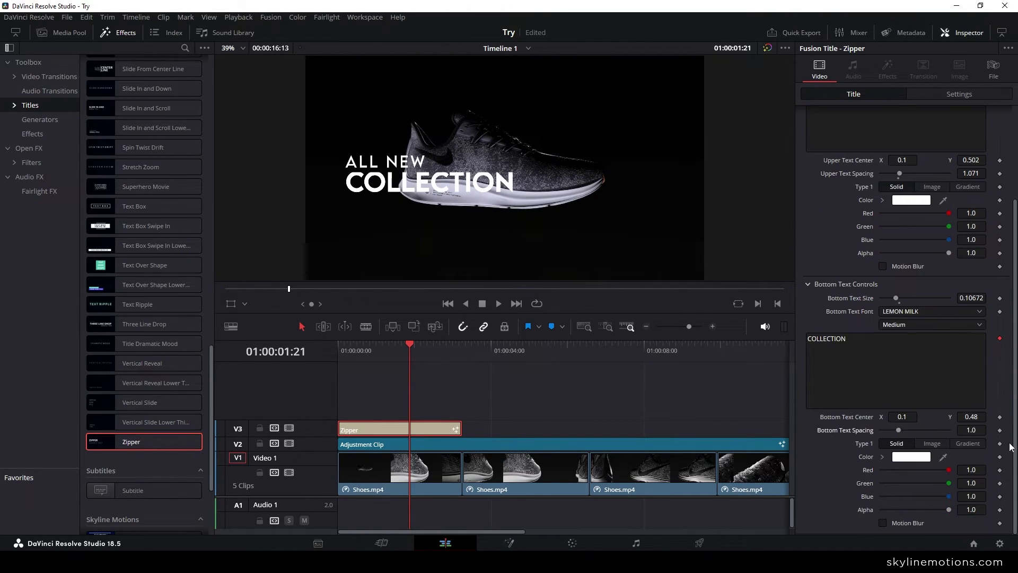
pyautogui.click(911, 199)
pyautogui.click(620, 373)
# Step: Move the title below the shoe, nudge the third title earlier, and preview the titles
pyautogui.click(959, 94)
pyautogui.moveTo(889, 129); pyautogui.dragTo(899, 129)
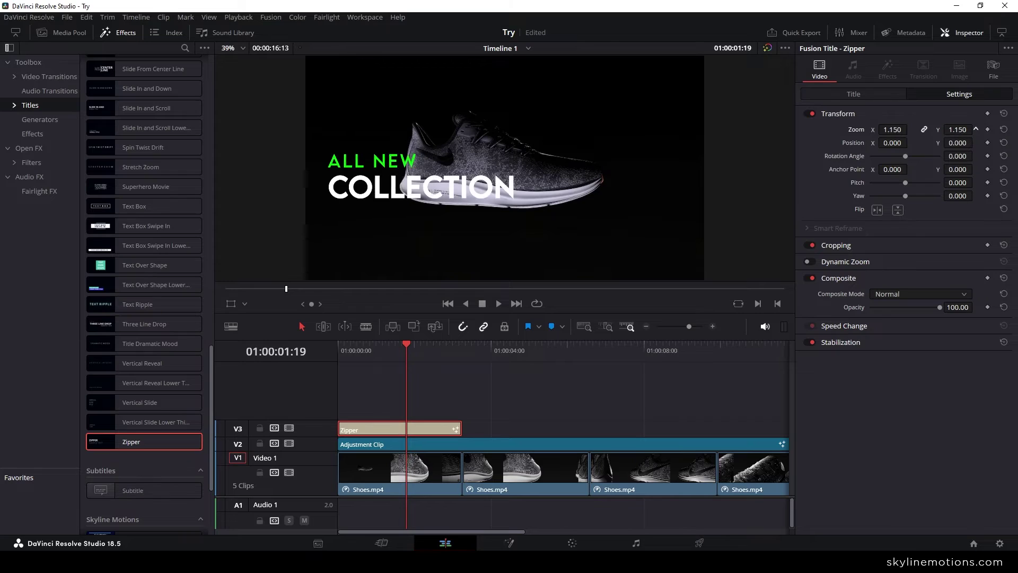
pyautogui.click(1004, 129)
pyautogui.moveTo(958, 143); pyautogui.dragTo(930, 143)
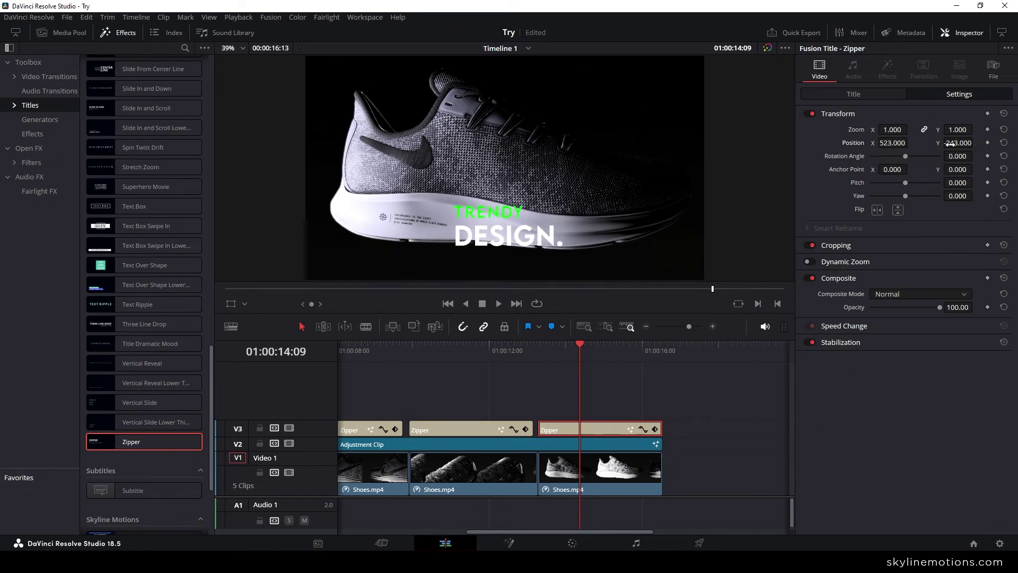
pyautogui.moveTo(560, 431); pyautogui.dragTo(557, 430)
pyautogui.press('space')
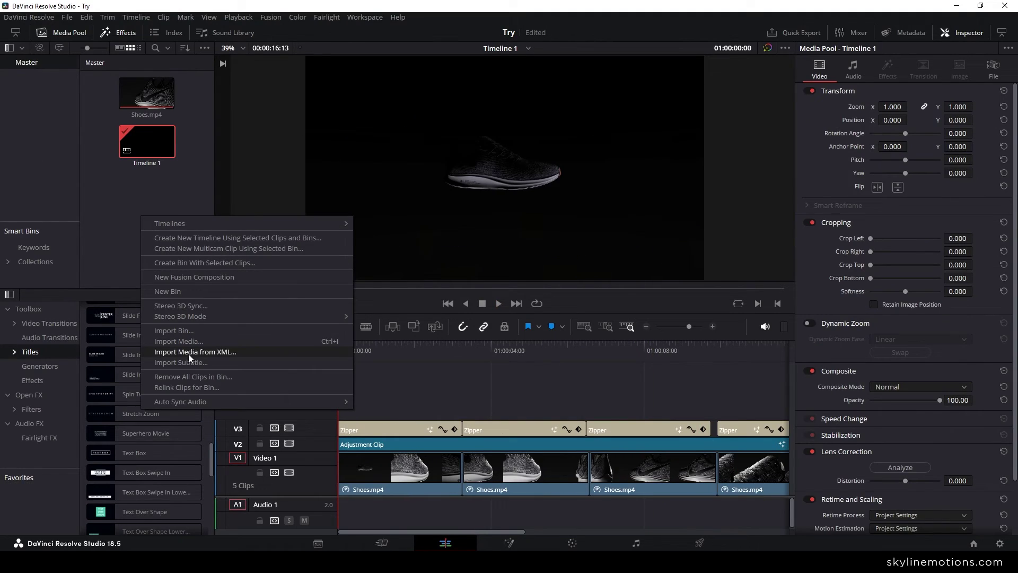
# Step: Create a new Fusion Composition clip and place it on V4 above the titles
pyautogui.click(193, 278)
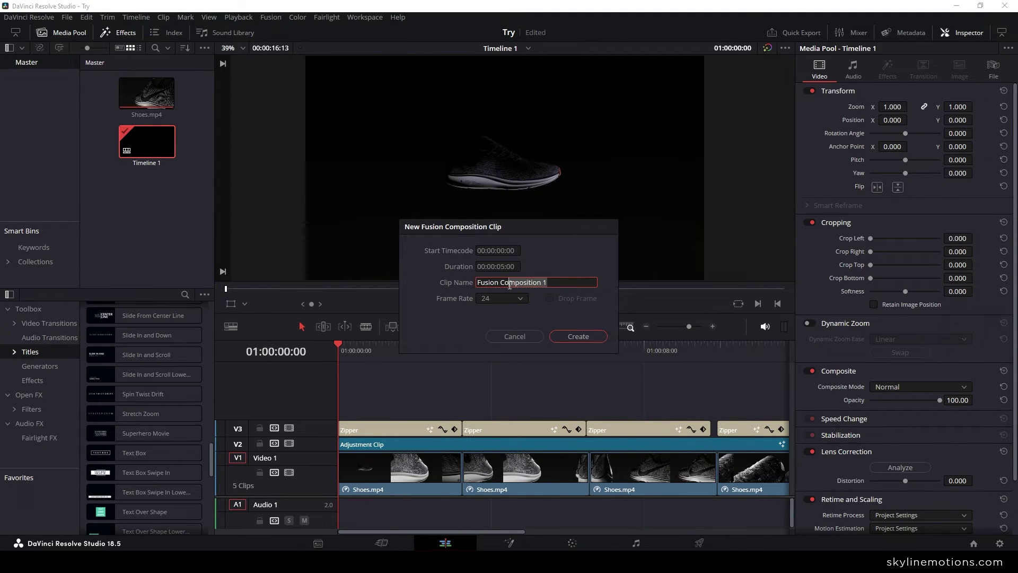
pyautogui.press('Return')
pyautogui.moveTo(146, 94); pyautogui.dragTo(350, 394)
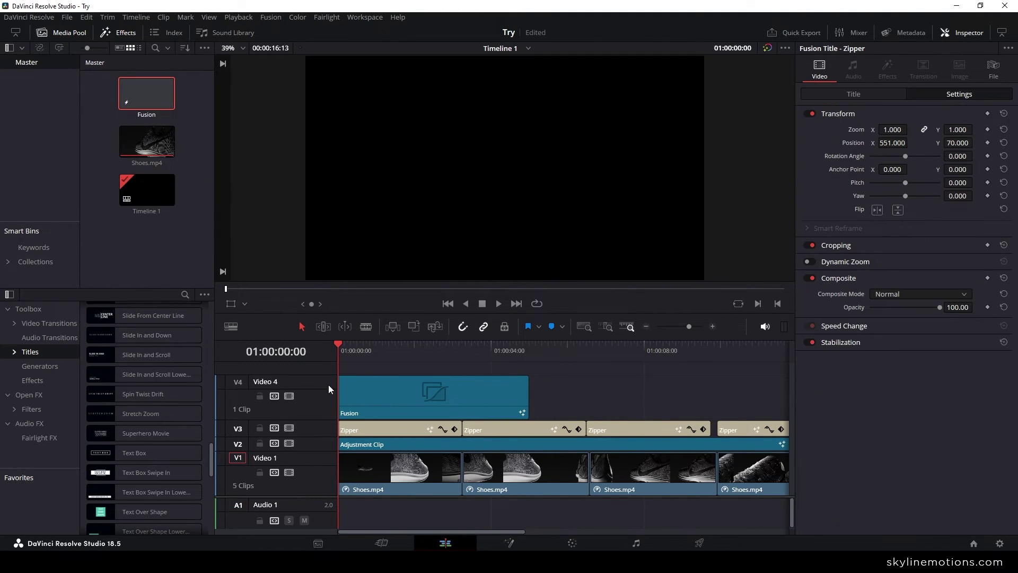
# Step: Add a bright green Background node to the Fusion clip's composition
pyautogui.click(524, 412)
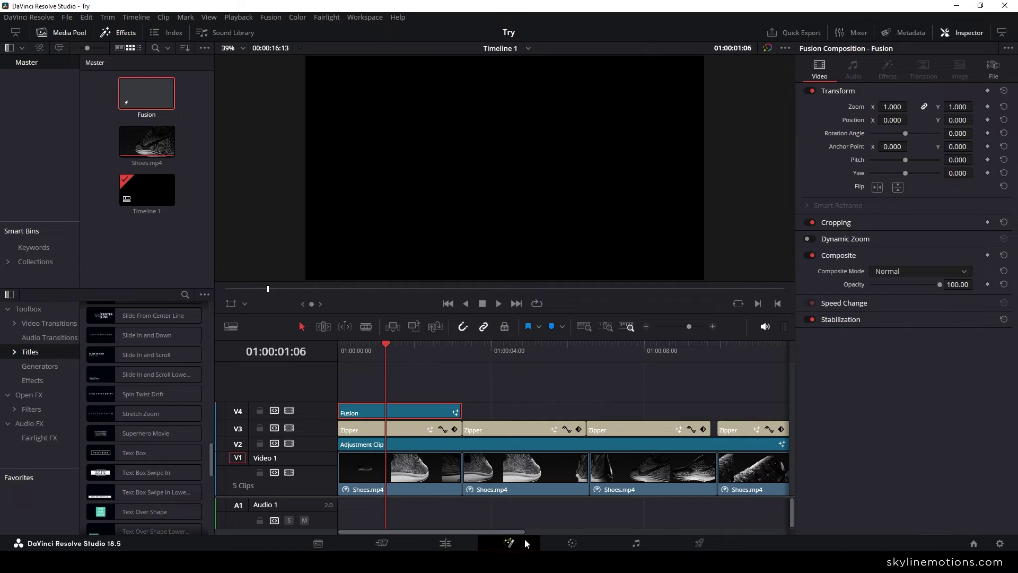
pyautogui.click(521, 542)
pyautogui.moveTo(111, 383); pyautogui.dragTo(191, 455)
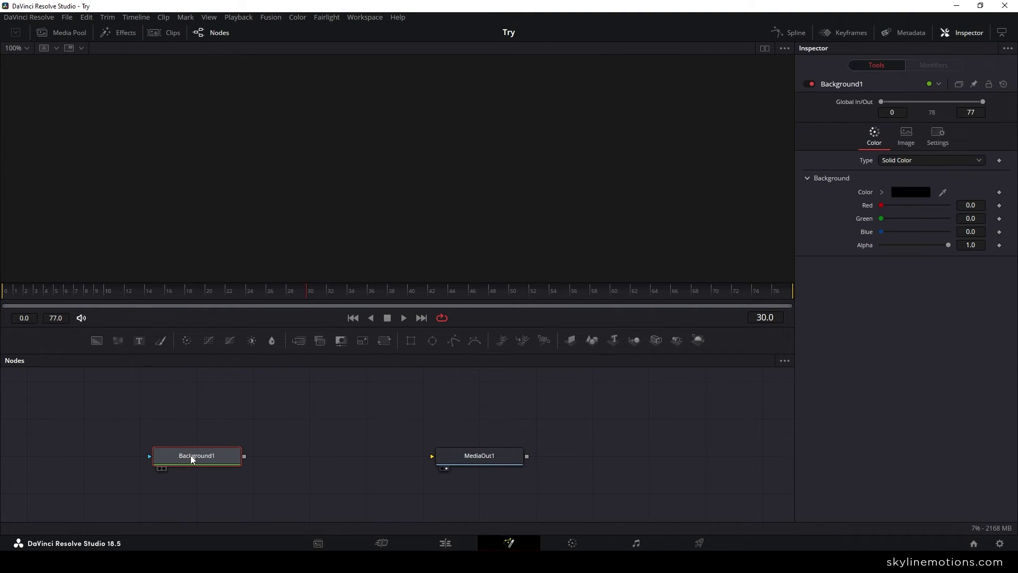
pyautogui.click(910, 192)
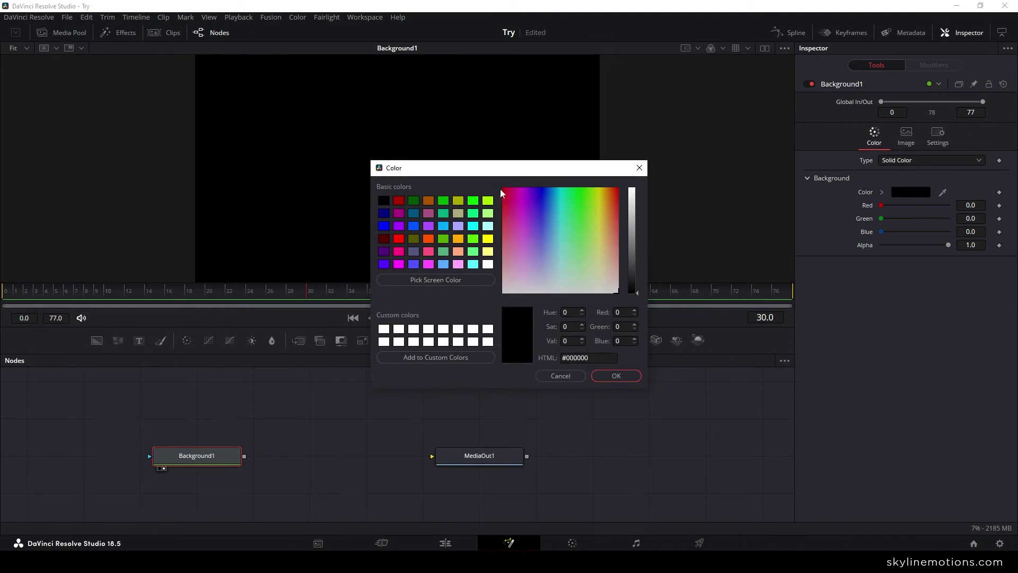
pyautogui.click(473, 200)
pyautogui.click(616, 376)
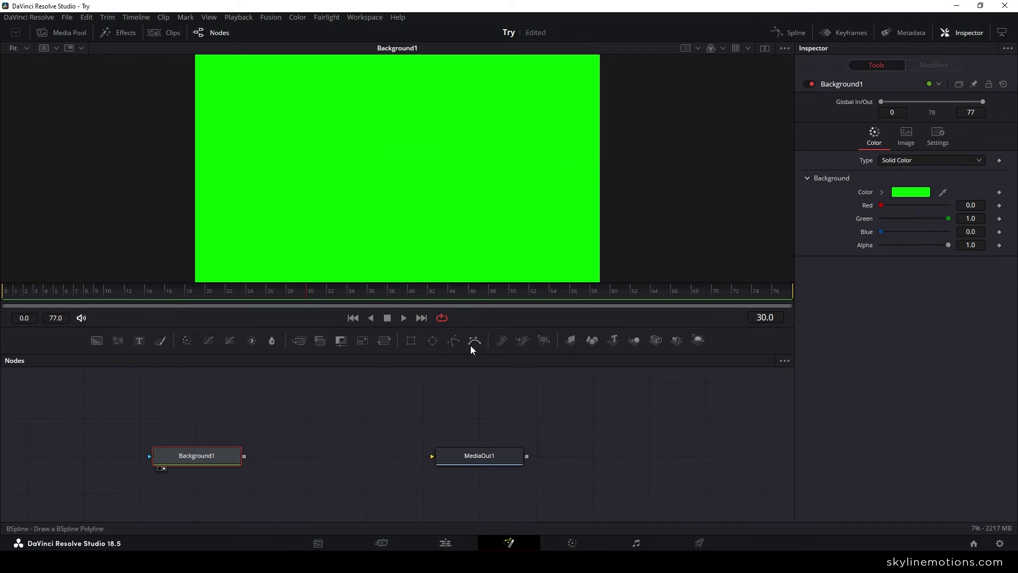
# Step: Mask the green background with a B-Spline shape and remove its polyline animation
pyautogui.moveTo(145, 441); pyautogui.dragTo(83, 455)
pyautogui.moveTo(177, 459); pyautogui.dragTo(177, 459)
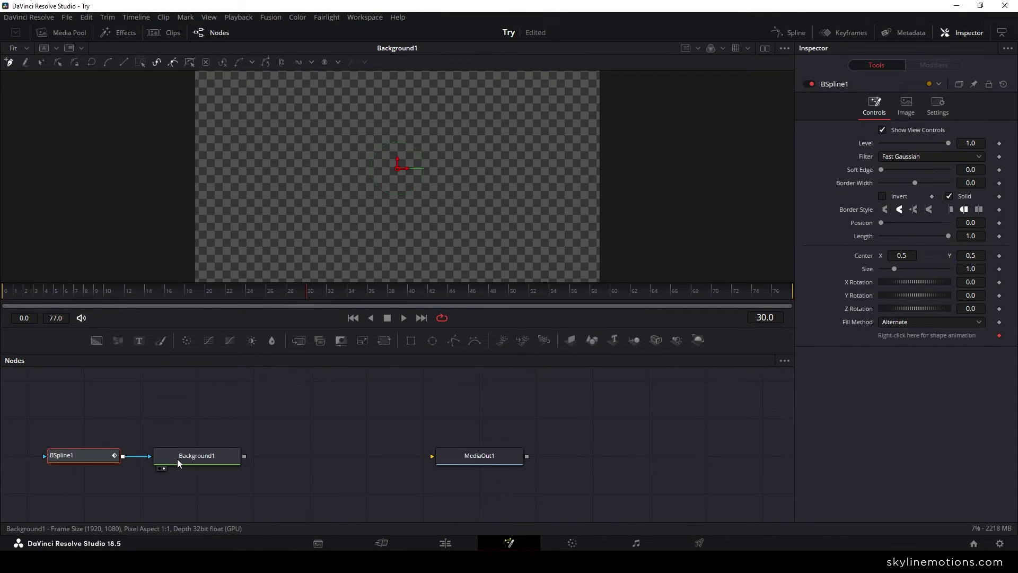
pyautogui.rightClick(909, 335)
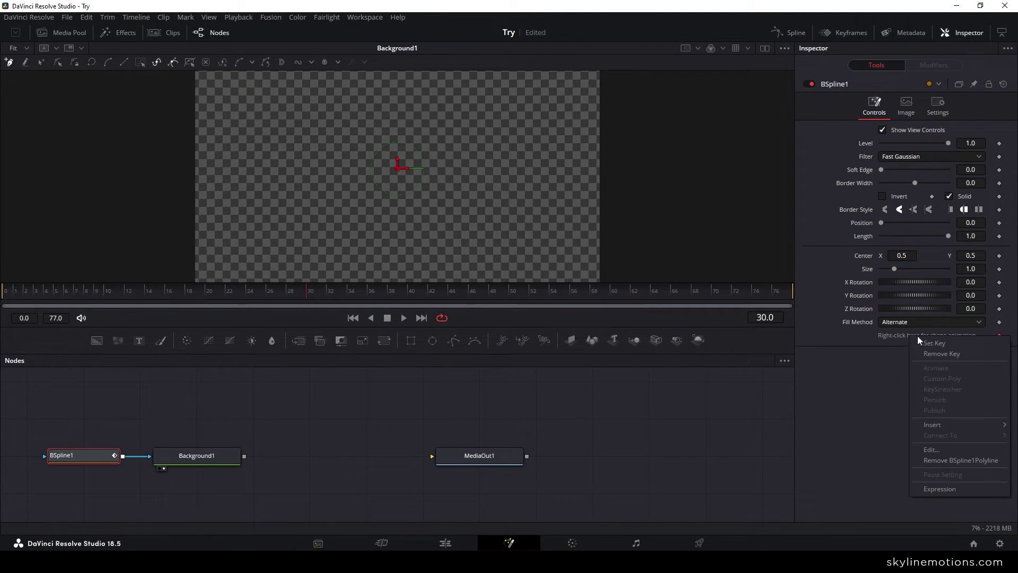
pyautogui.click(935, 462)
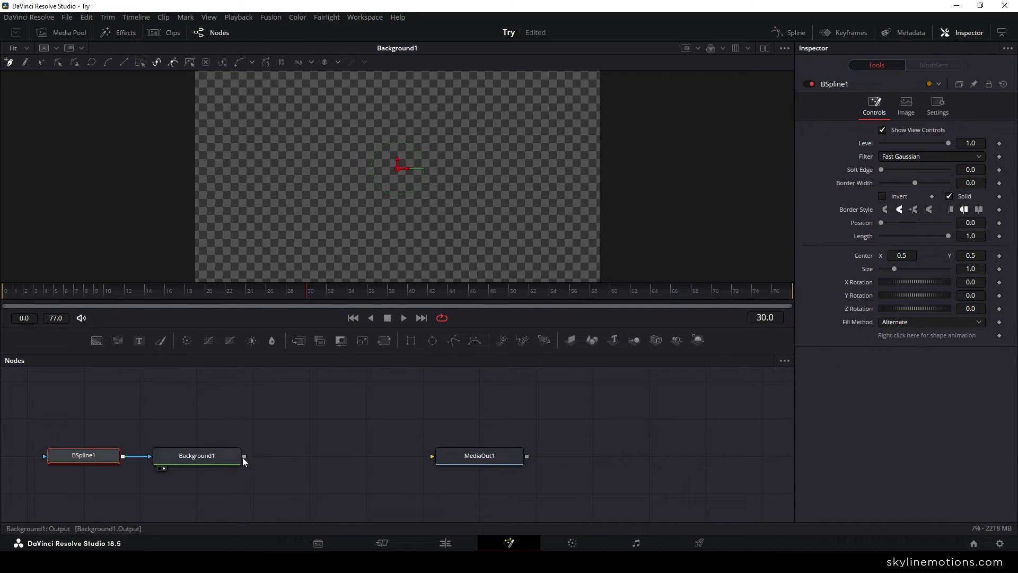
# Step: Connect Background1 to MediaOut1 and make the BSpline a thin unfilled stroke
pyautogui.moveTo(244, 456); pyautogui.dragTo(379, 435)
pyautogui.moveTo(467, 465); pyautogui.dragTo(466, 465)
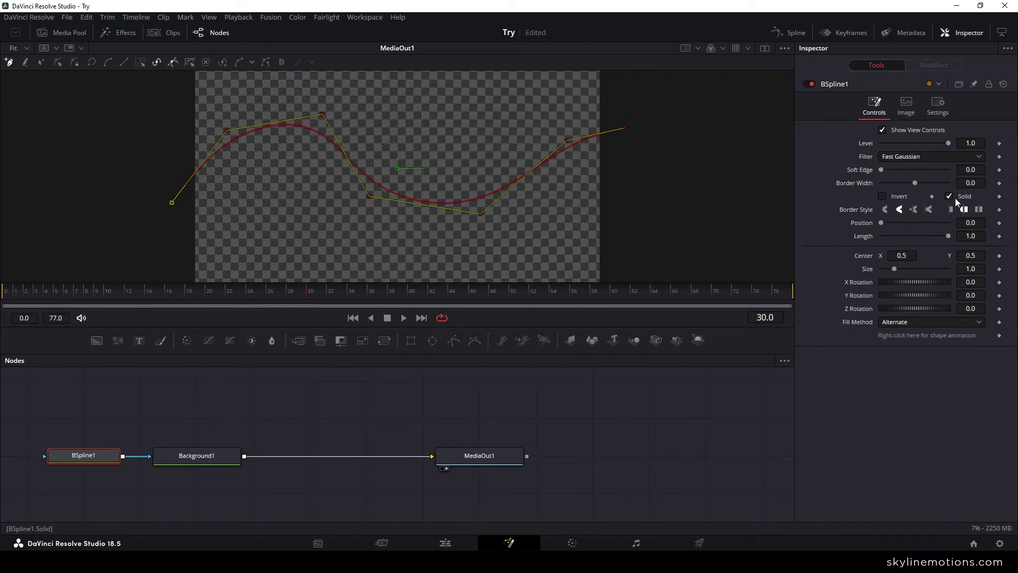
pyautogui.click(950, 197)
pyautogui.click(974, 182)
pyautogui.press('Return')
# Step: Add animation keyframes to the stroke's Length and Position
pyautogui.rightClick(859, 235)
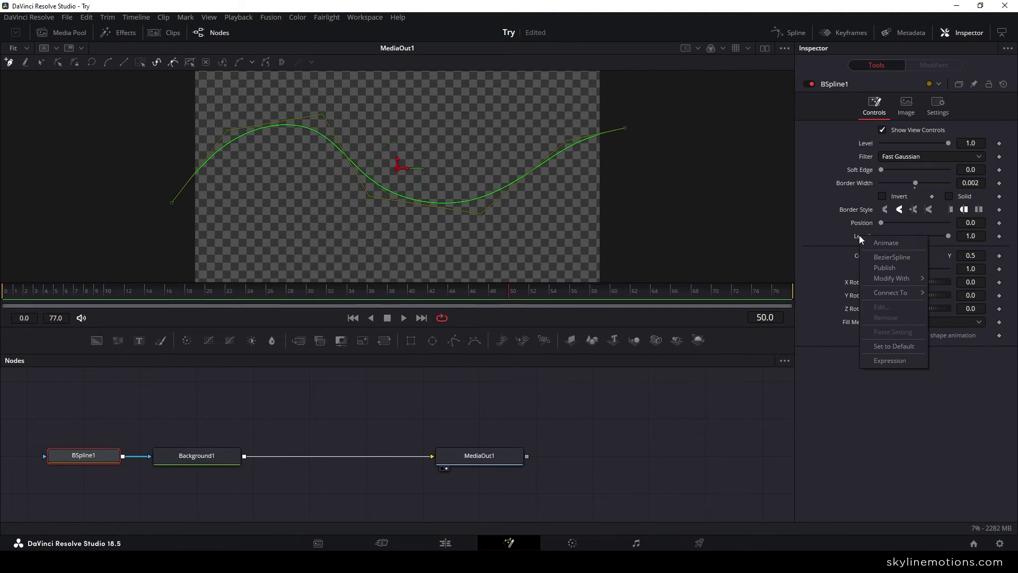
pyautogui.click(918, 244)
pyautogui.click(136, 298)
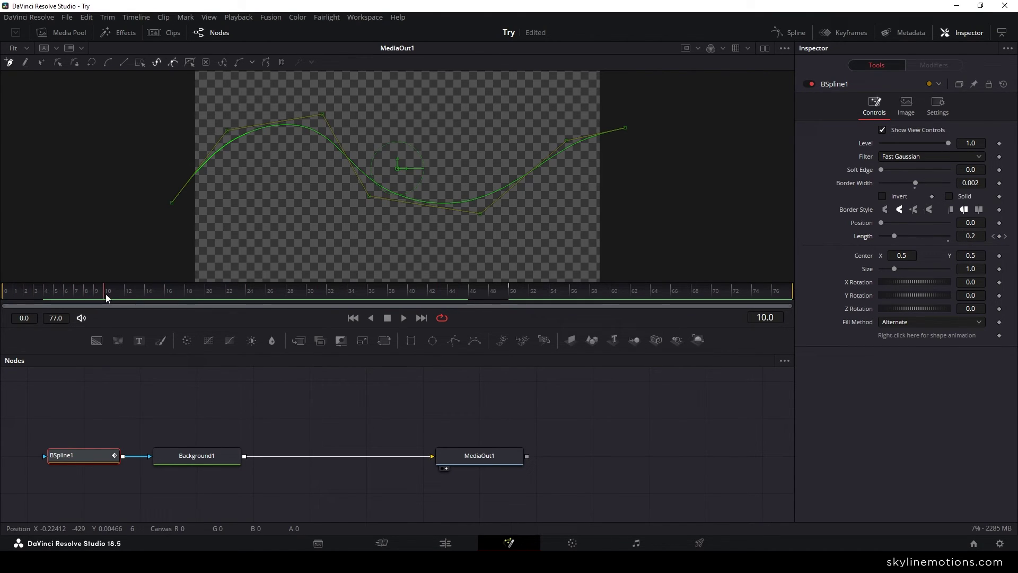
pyautogui.rightClick(865, 226)
pyautogui.click(877, 235)
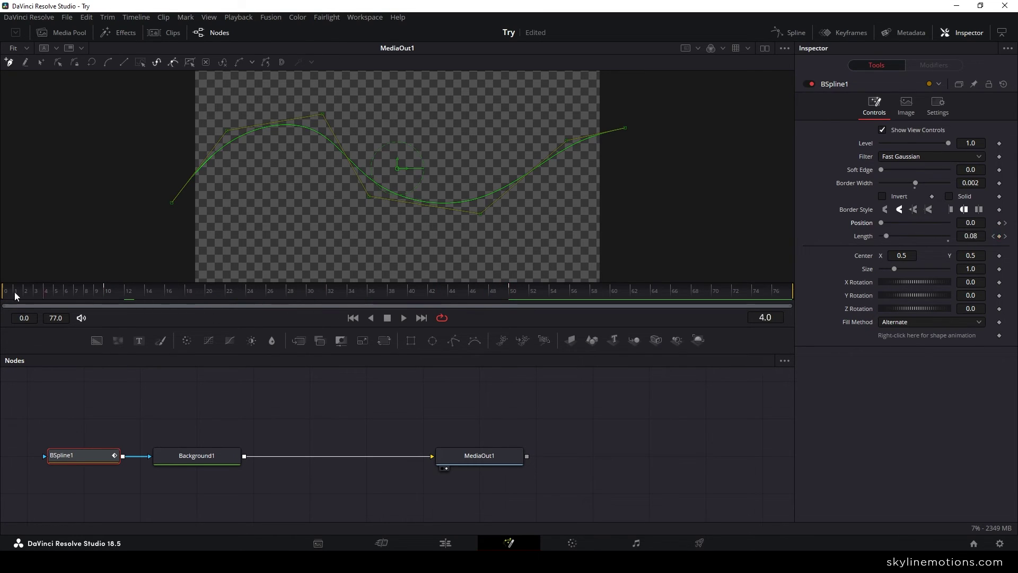
# Step: In the Spline editor, smooth the Position keyframes into an S-curve and ease out its end
pyautogui.click(797, 32)
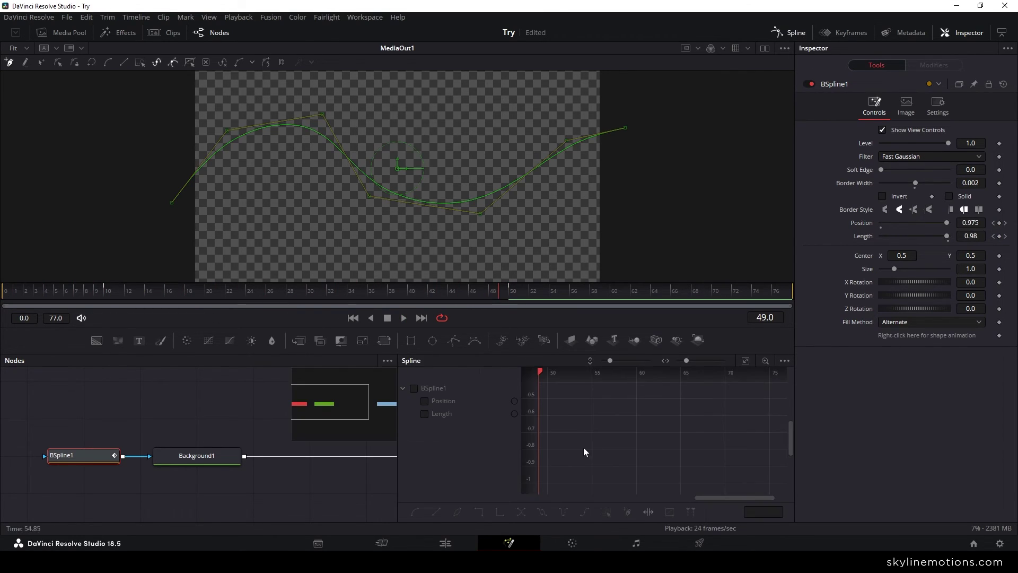
pyautogui.click(219, 31)
pyautogui.moveTo(424, 354); pyautogui.dragTo(425, 274)
pyautogui.click(32, 322)
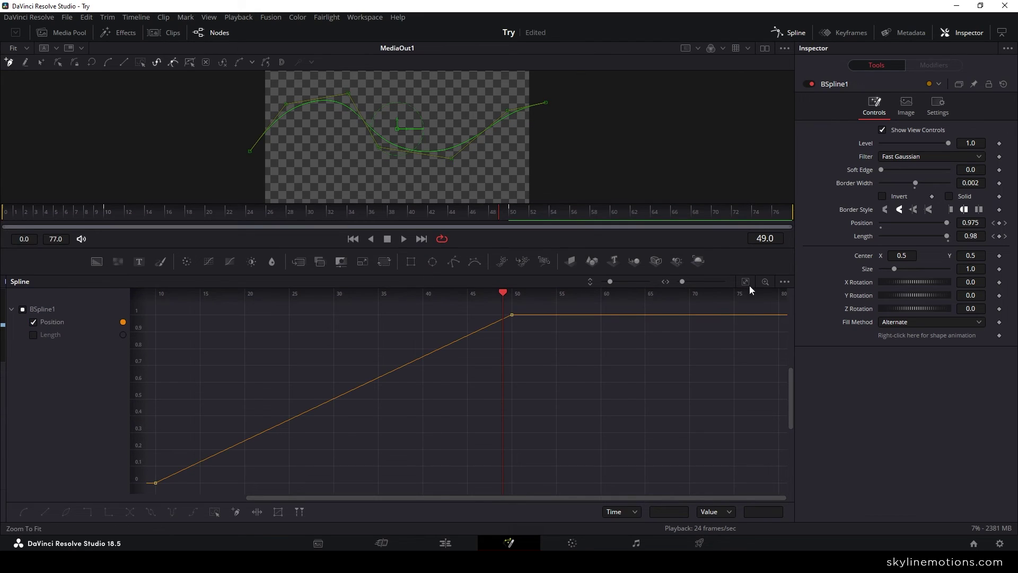
pyautogui.moveTo(744, 310); pyautogui.dragTo(445, 419)
pyautogui.hotkey('shift', 's')
pyautogui.moveTo(555, 324); pyautogui.dragTo(204, 324)
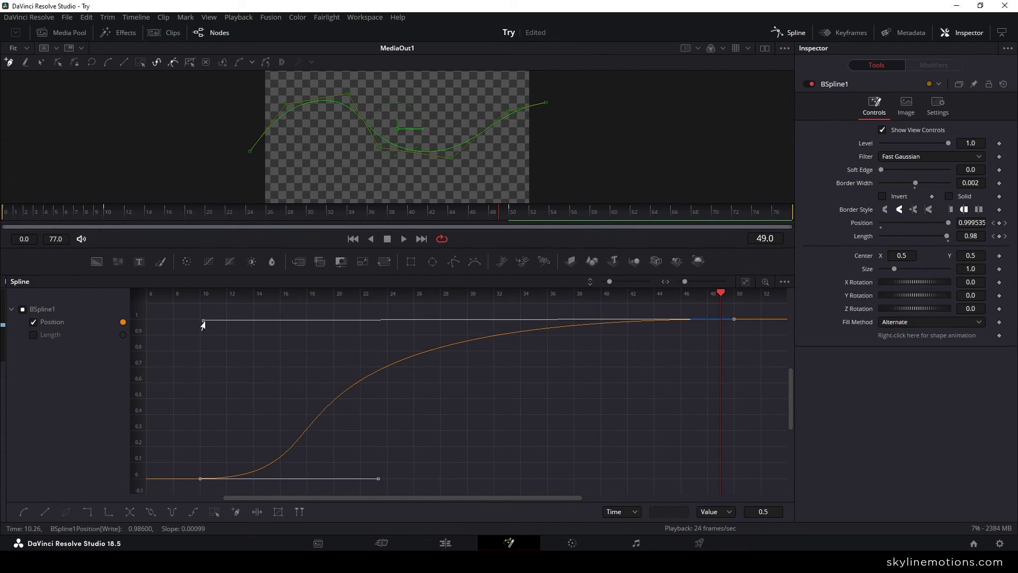
pyautogui.click(33, 322)
# Step: Smooth the Length keyframes into an S-curve and ease out its end
pyautogui.click(746, 282)
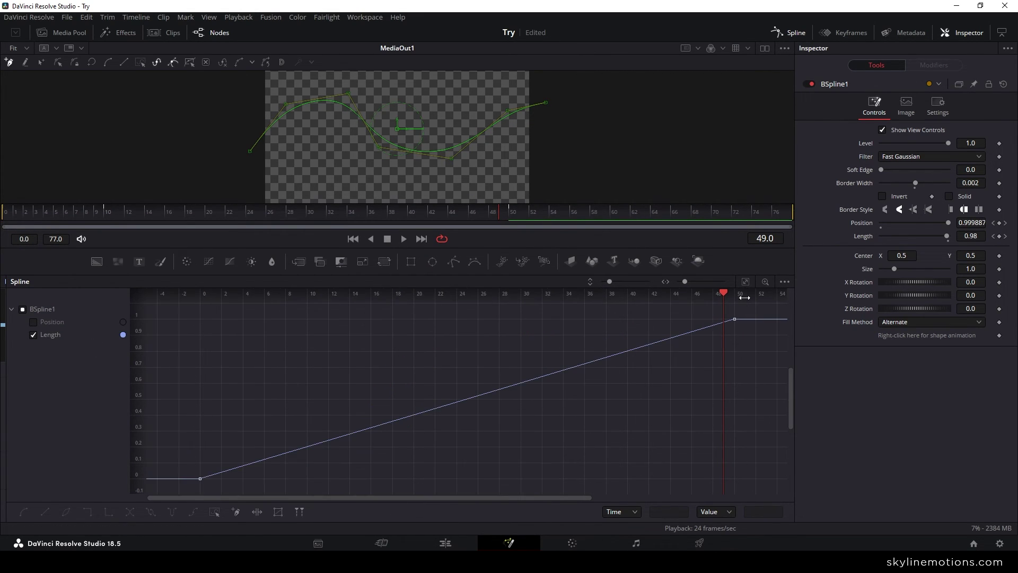
pyautogui.moveTo(182, 491); pyautogui.dragTo(740, 311)
pyautogui.hotkey('shift', 's')
pyautogui.moveTo(556, 323); pyautogui.dragTo(197, 323)
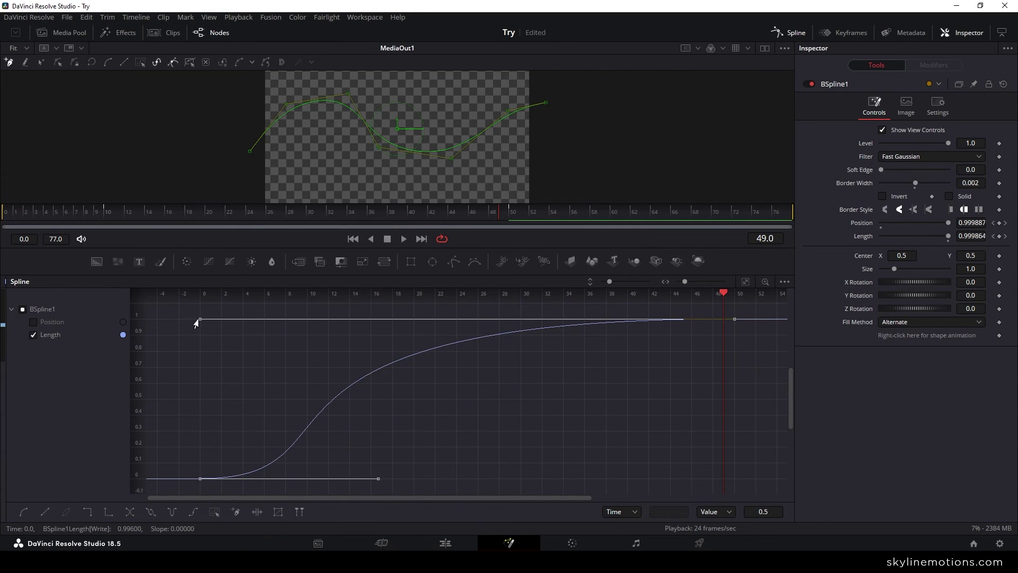